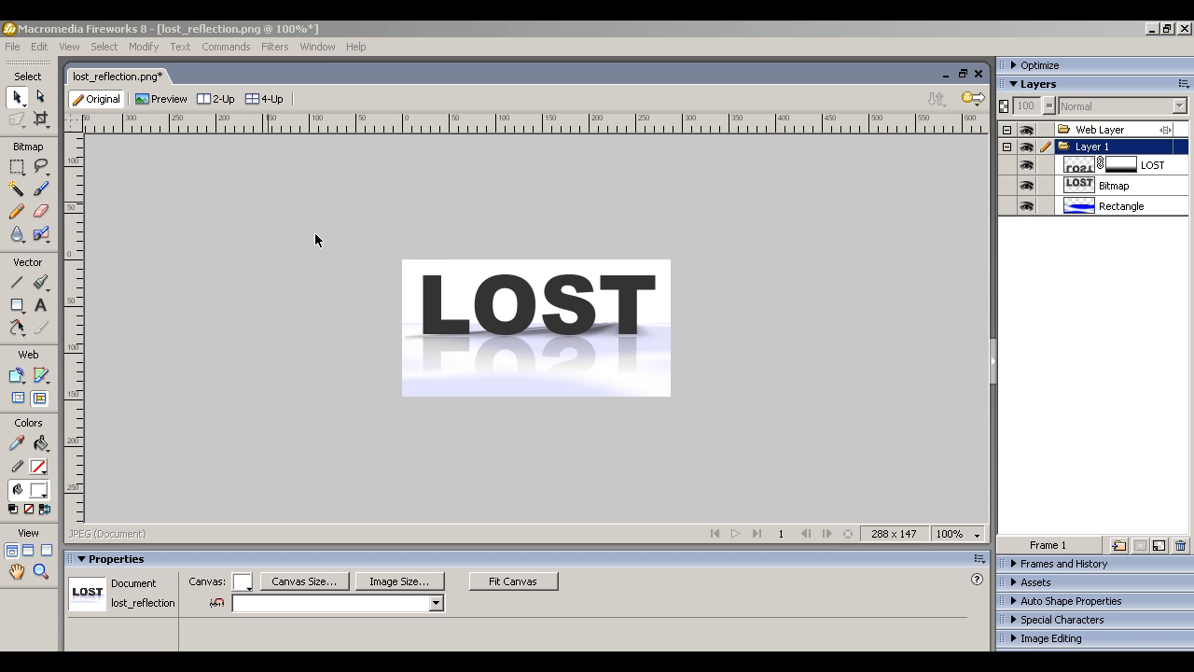
Create a new document 1000 pixels wide and 500 pixels high at 72 pixels/inch with a white canvas.
click(12, 47)
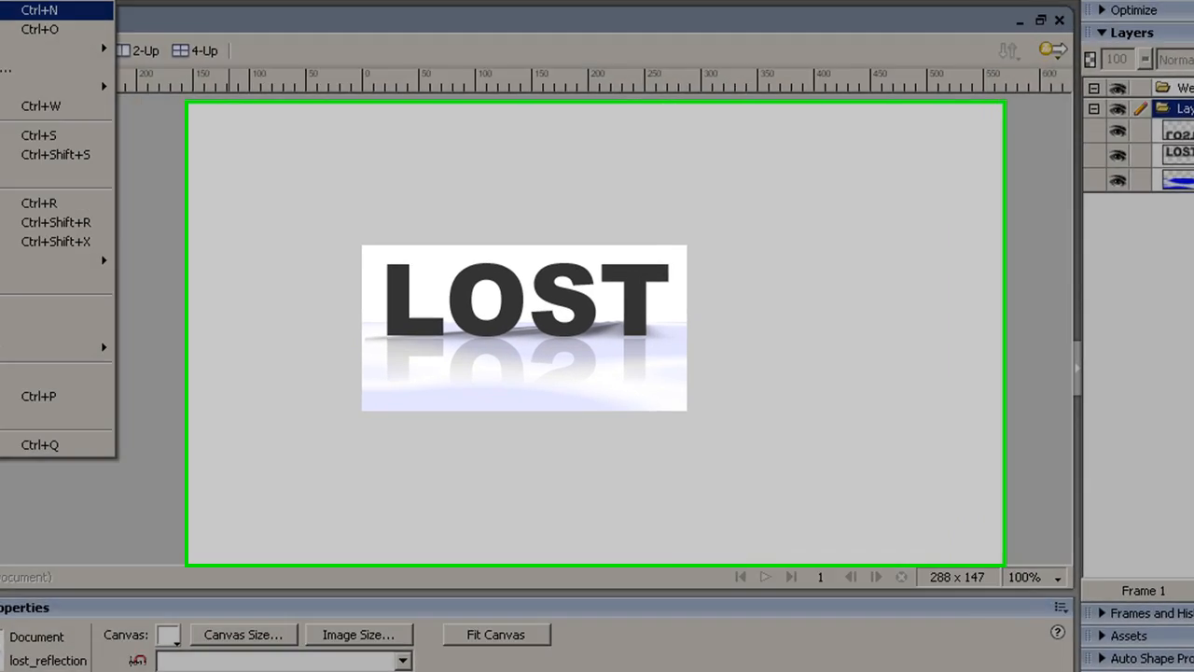
click(39, 10)
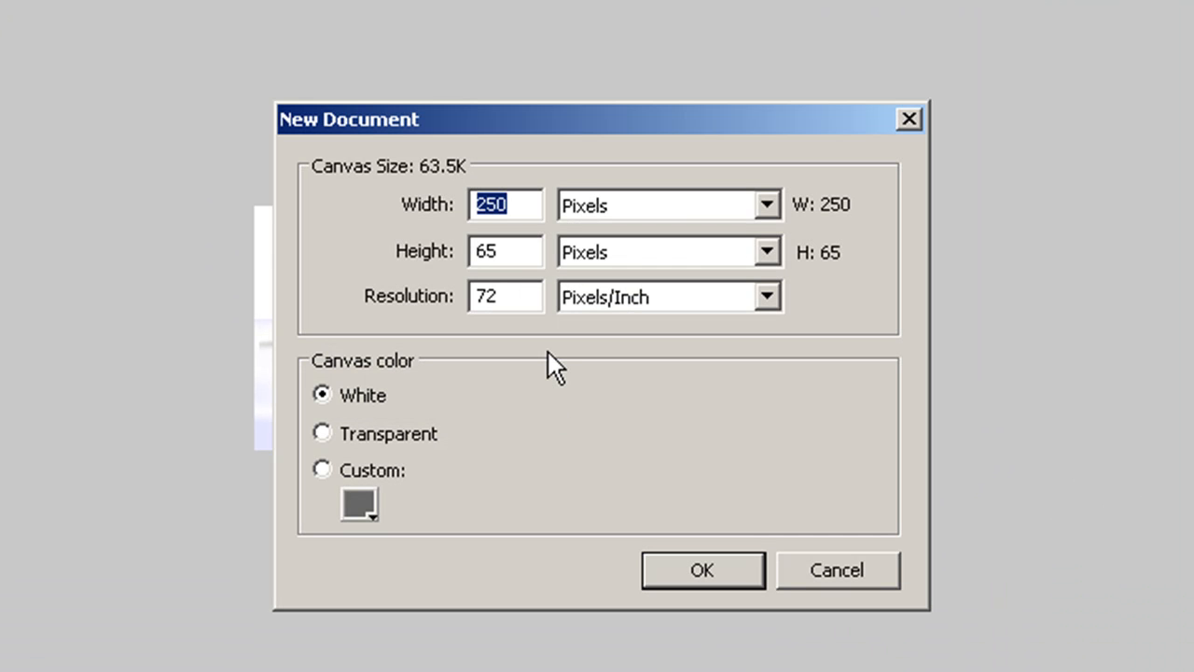
text(1000)
key(Tab)
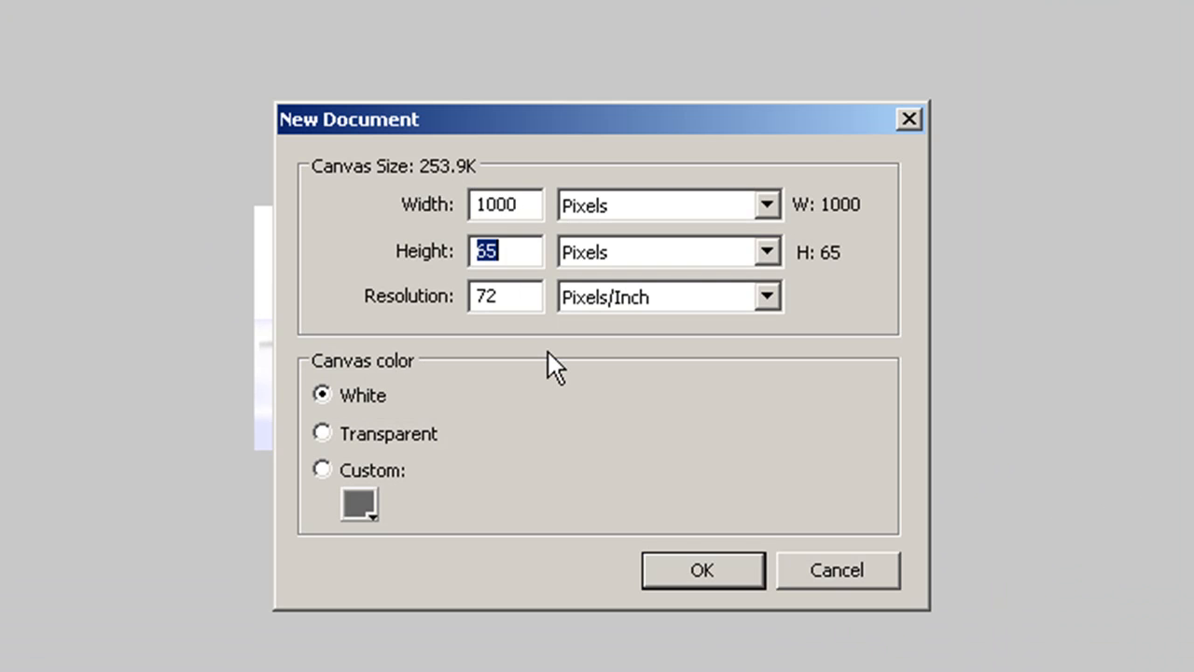
text(500)
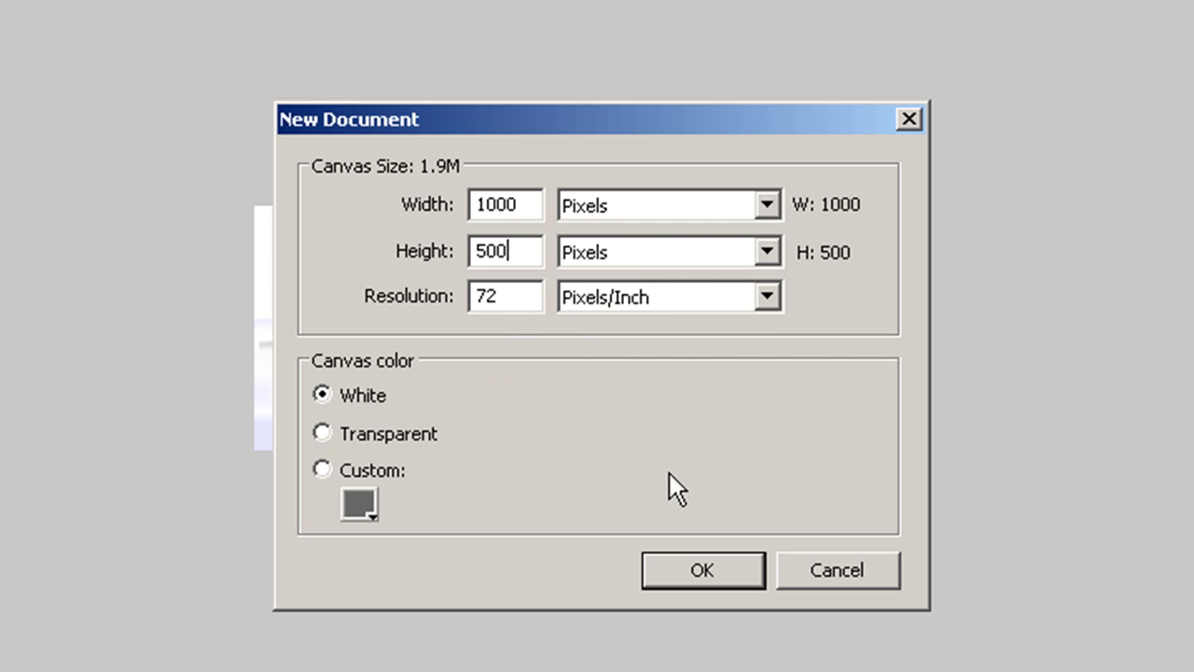
click(712, 567)
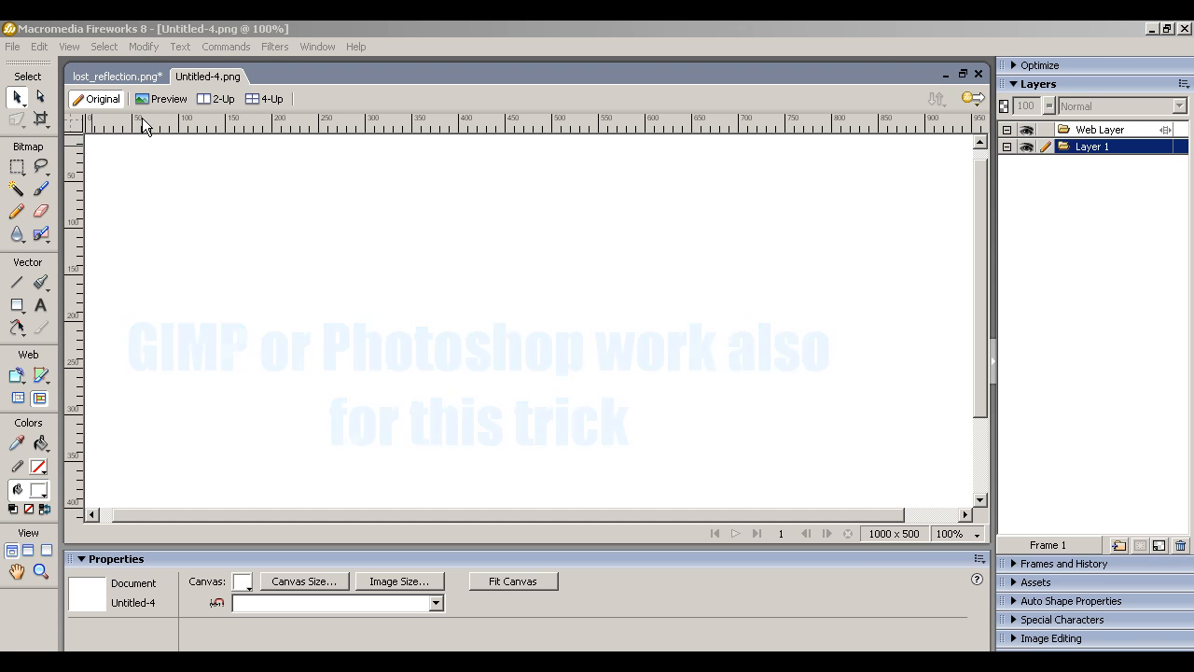
Add the text "LOST" to the canvas in Arial Black at size 100.
click(39, 307)
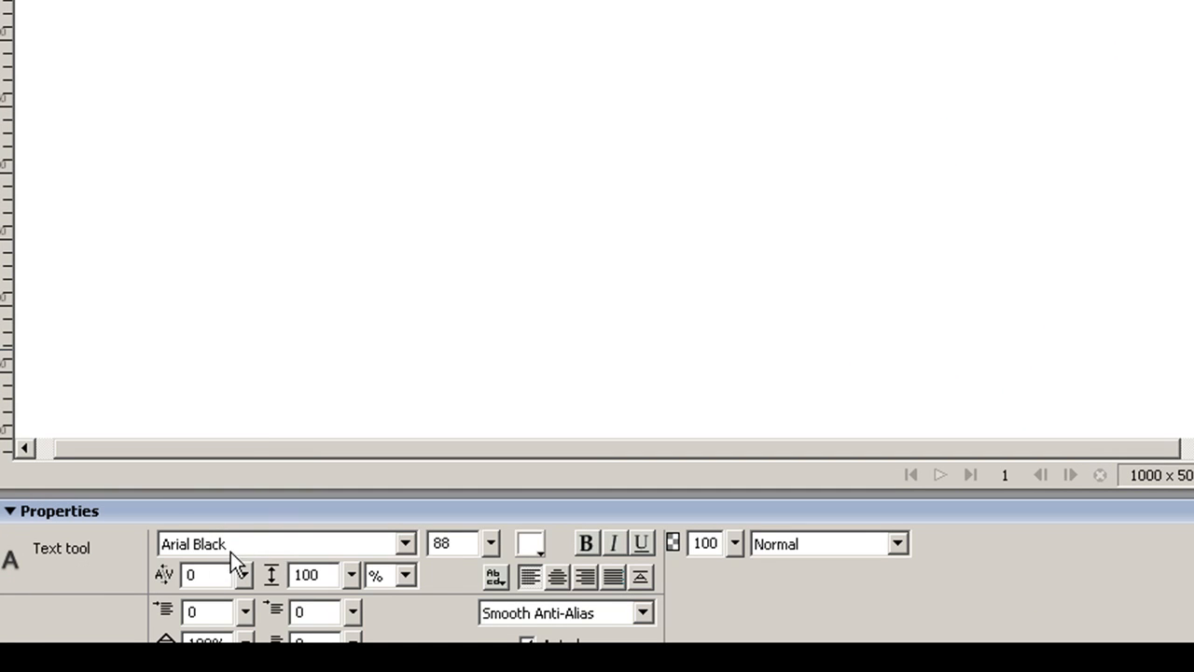
double_click(451, 544)
text(10)
click(364, 182)
text(TEXT)
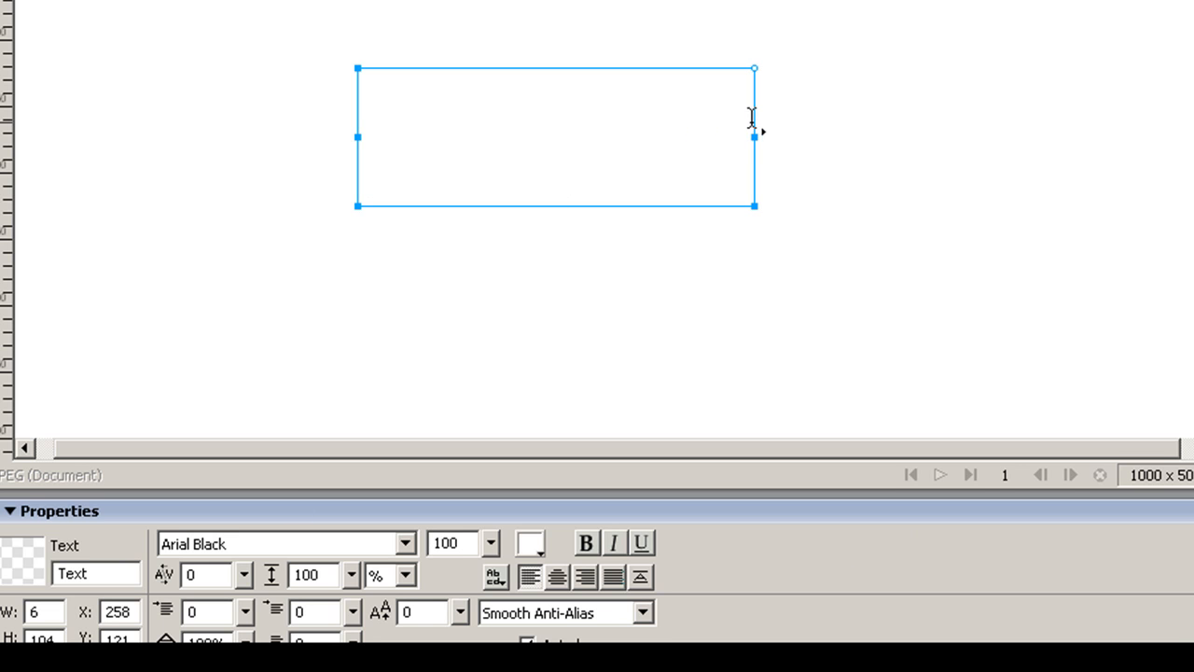
Colour the whole LOST text black (#000000) and move it to about the middle of the canvas.
key(ctrl+a)
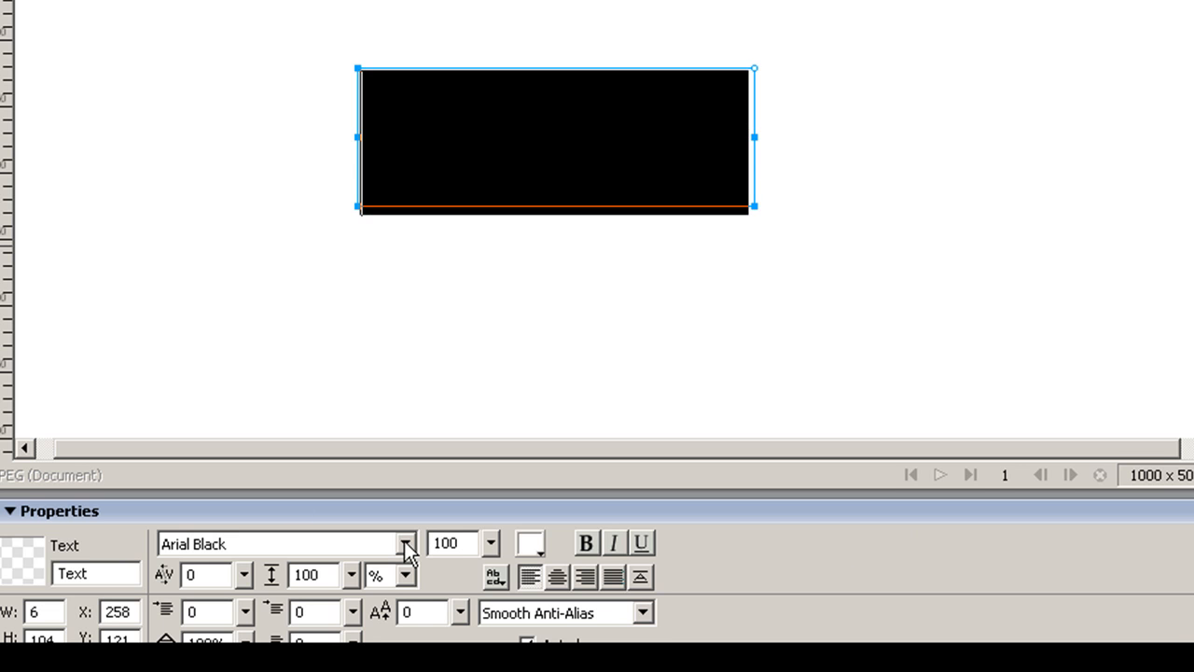
click(538, 545)
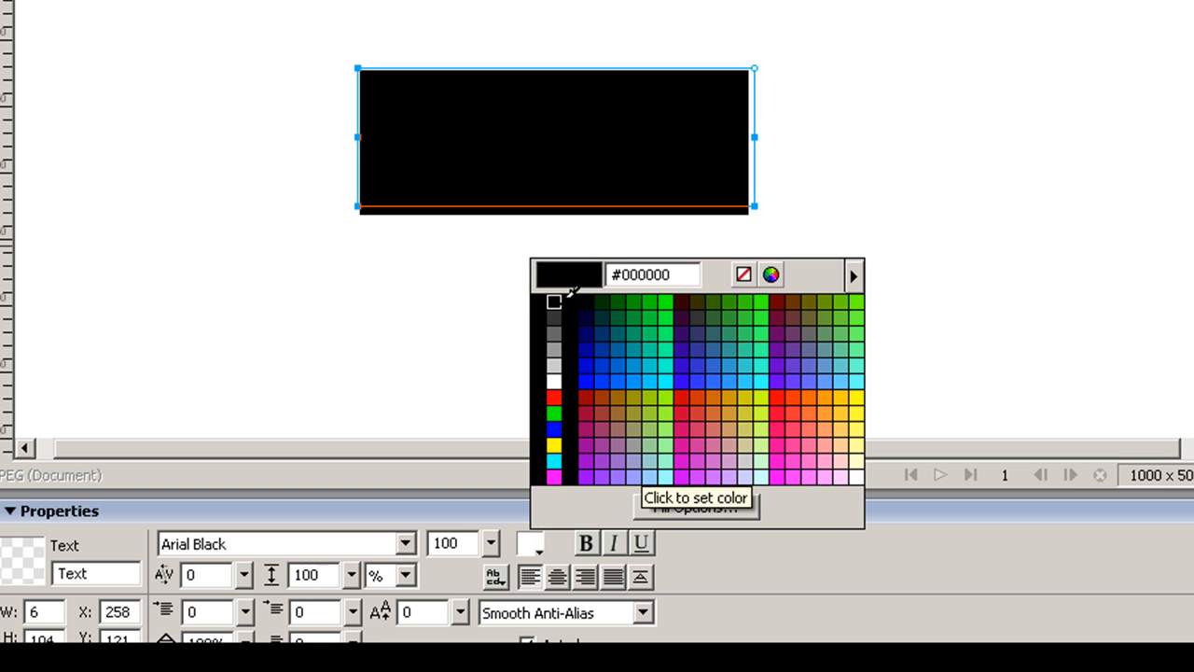
click(568, 297)
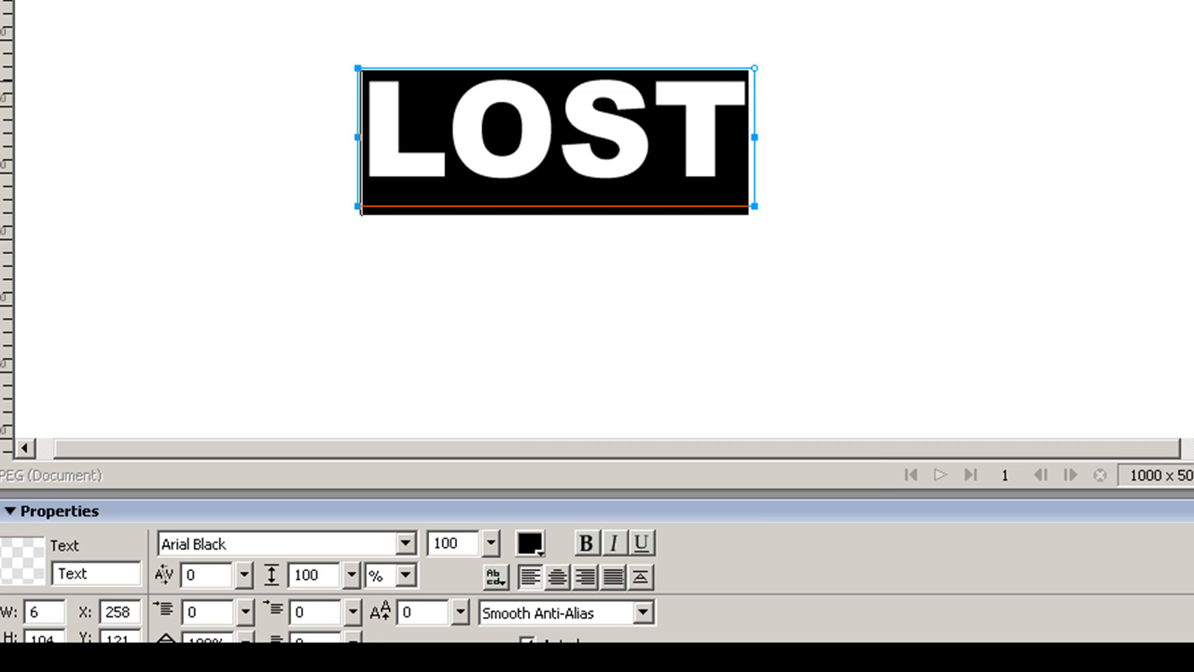
key(Escape)
drag(538, 139, 623, 158)
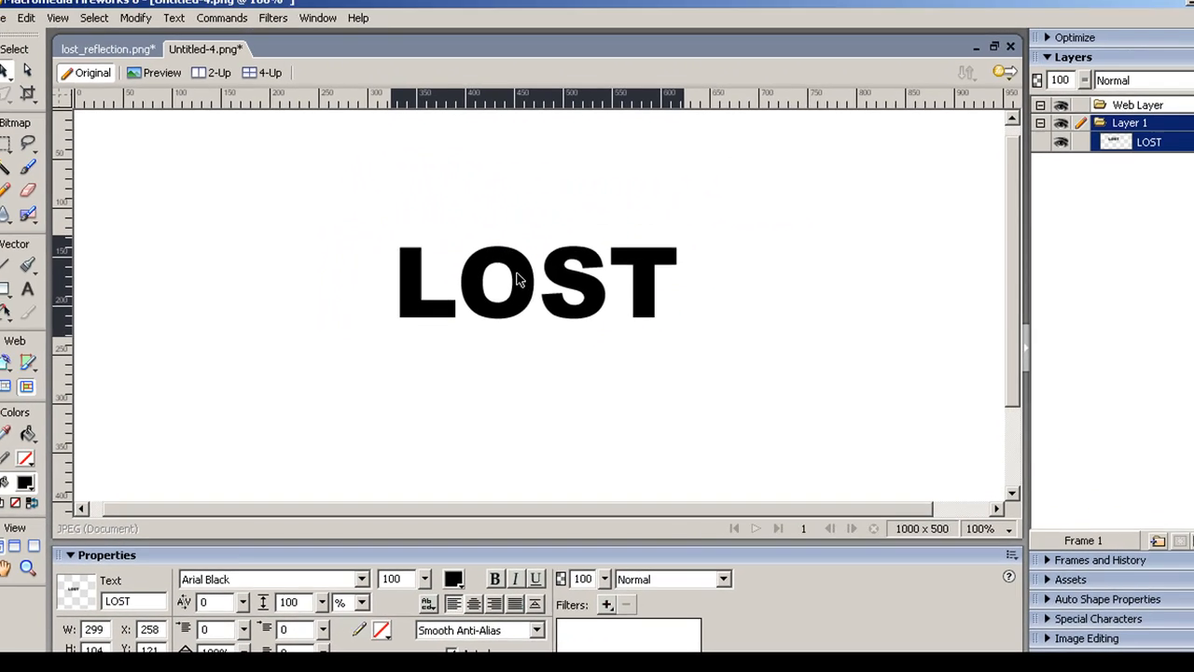
drag(511, 310, 511, 310)
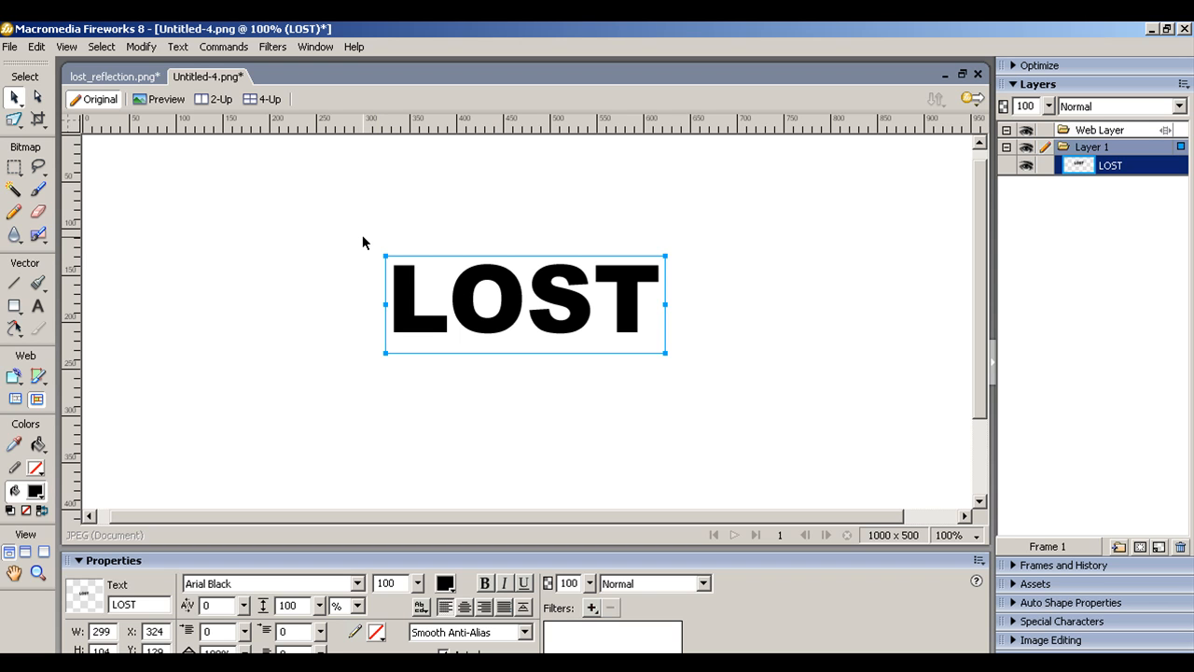
Copy the LOST text and paste a second instance on top of the original.
click(36, 47)
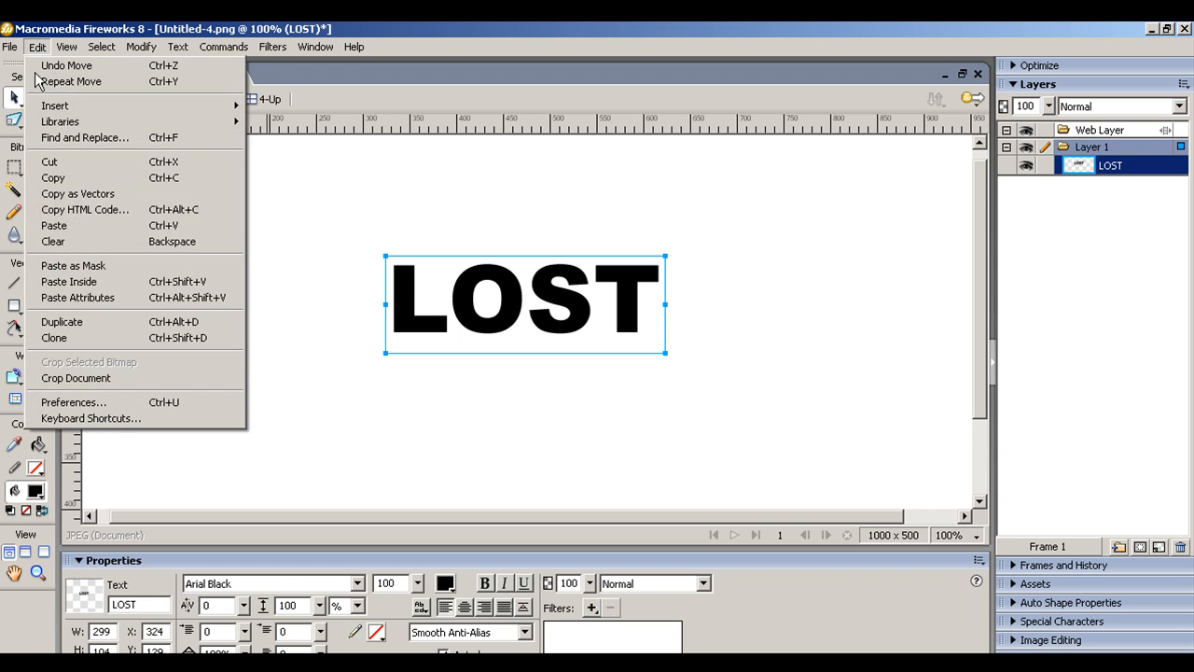
click(67, 178)
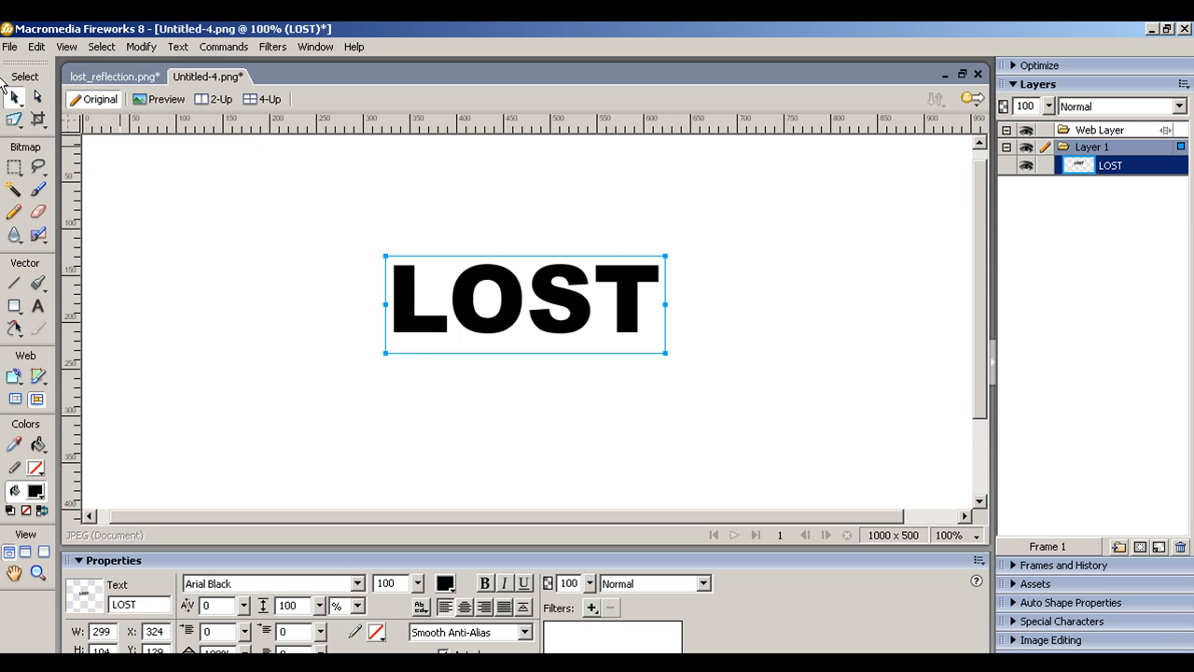
click(36, 47)
click(86, 229)
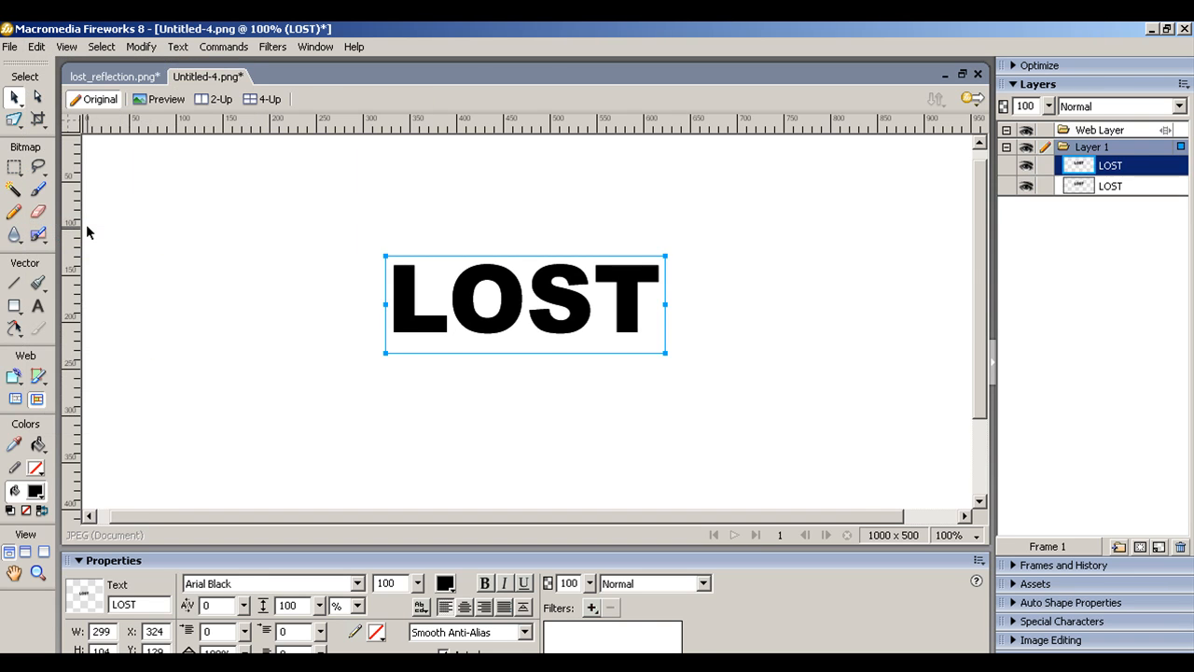
Nudge the pasted LOST copy straight down about 25 pixels from the original.
key(Down)
key(Down)
key(Down)
key(Down)
key(Down)
key(Down)
key(Down)
key(Down)
key(Down)
key(Down)
key(Down)
key(Down)
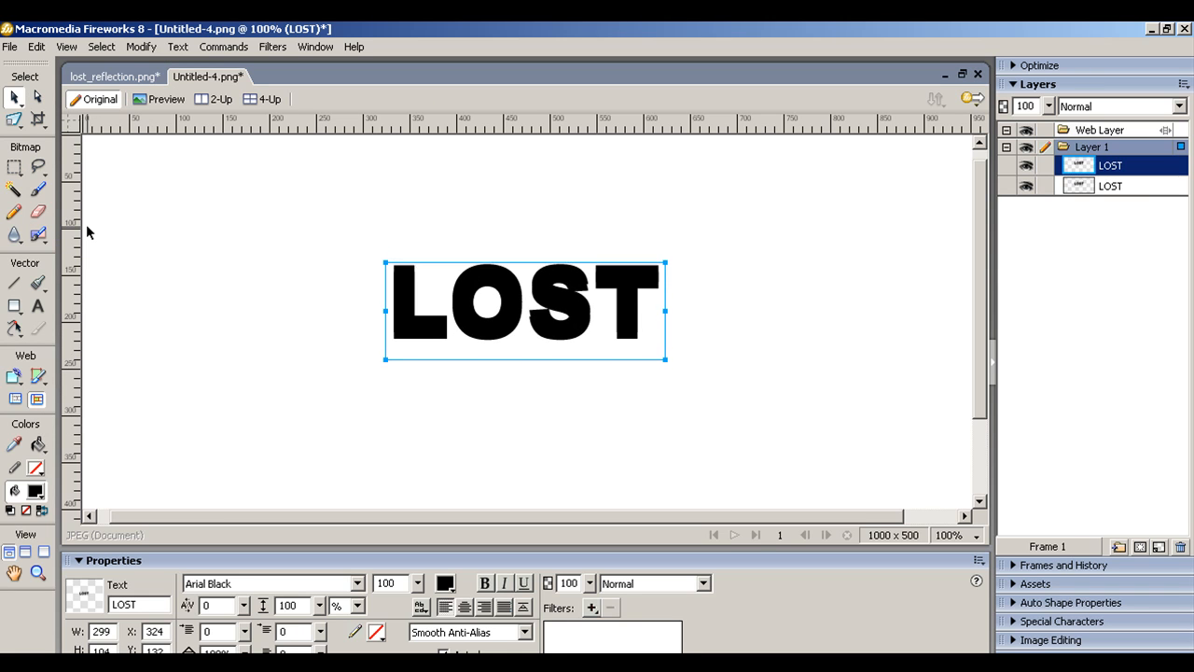
key(Down)
key(Down)
key(Down)
key(Down)
key(Down)
key(Down)
key(Down)
key(Down)
key(Down)
key(Down)
key(Down)
key(Down)
key(Down)
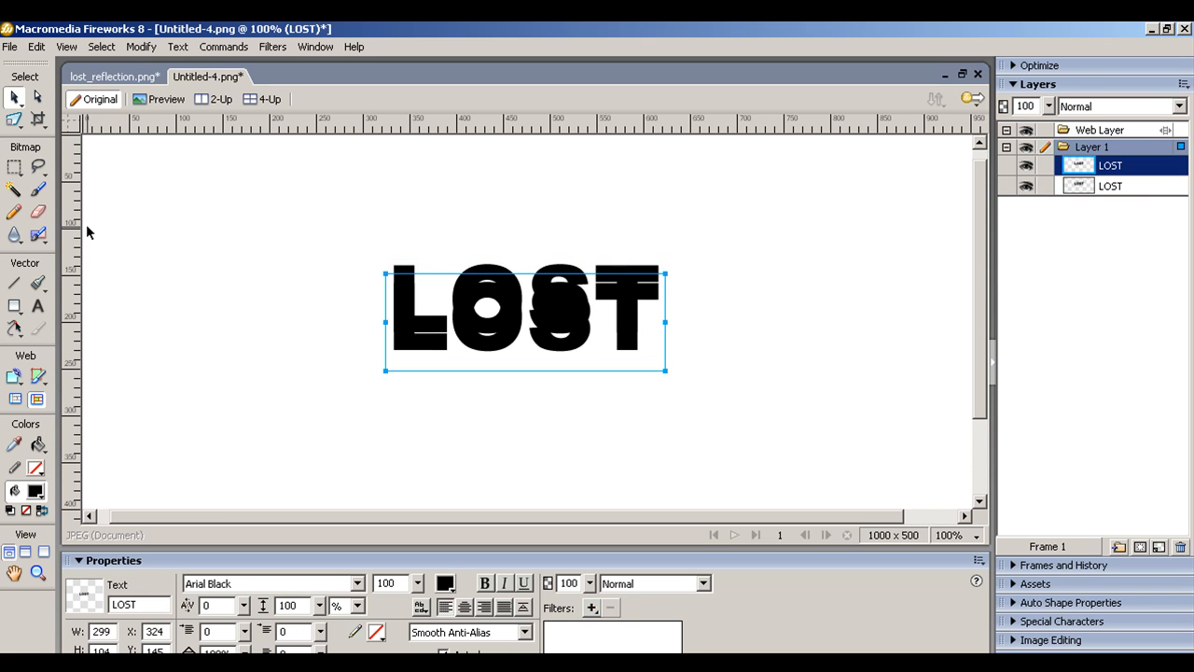
Flip the pasted LOST copy vertically and nudge it down until it sits directly beneath the original's baseline.
click(141, 46)
mouse_move(250, 265)
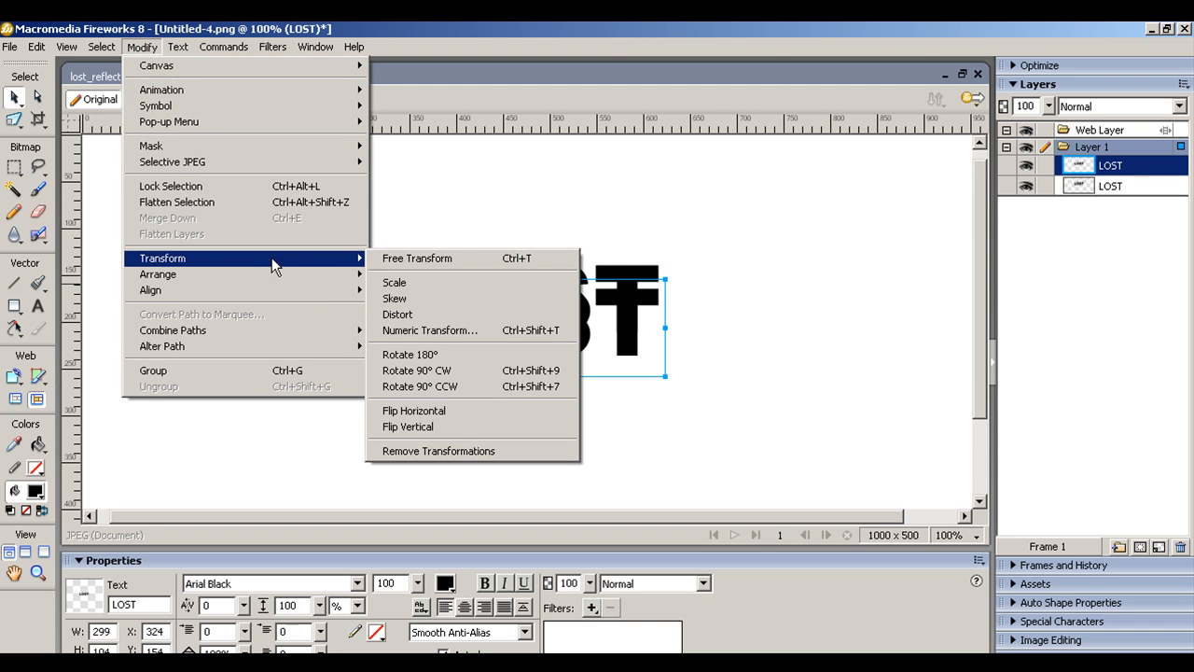
click(448, 427)
key(Down)
key(Down)
key(Down)
key(Down)
key(Down)
key(Down)
key(Down)
key(Down)
key(Down)
key(Down)
key(Down)
key(Down)
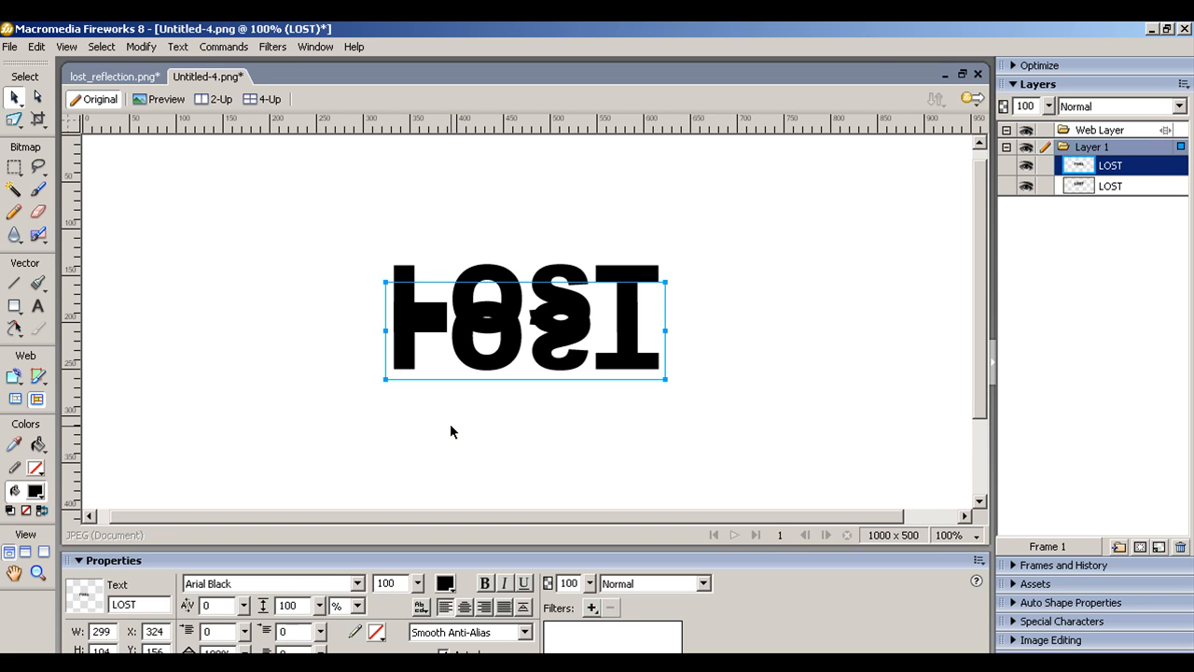
key(Down)
key(Down)
key(Down)
key(Down)
key(Down)
key(Down)
key(Down)
key(Down)
key(Down)
key(Down)
key(Down)
key(Down)
key(Down)
key(Down)
key(Down)
key(Down)
key(Down)
key(Down)
key(Down)
key(Down)
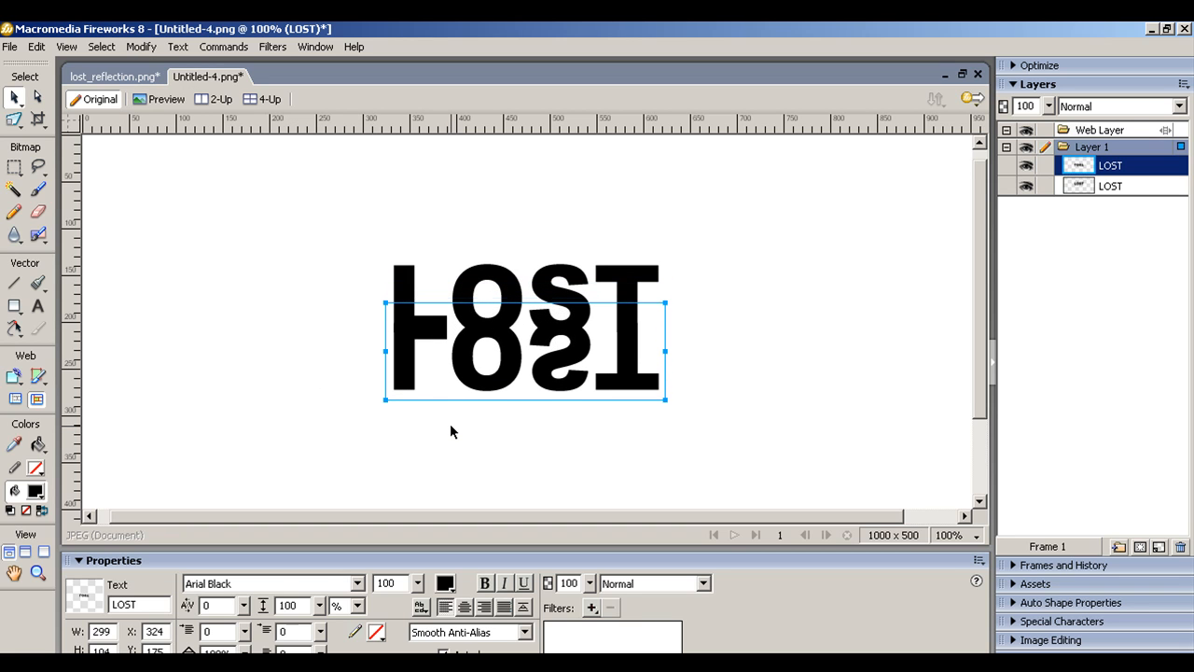
key(Down)
key(Down)
key(Down)
key(Down)
key(Down)
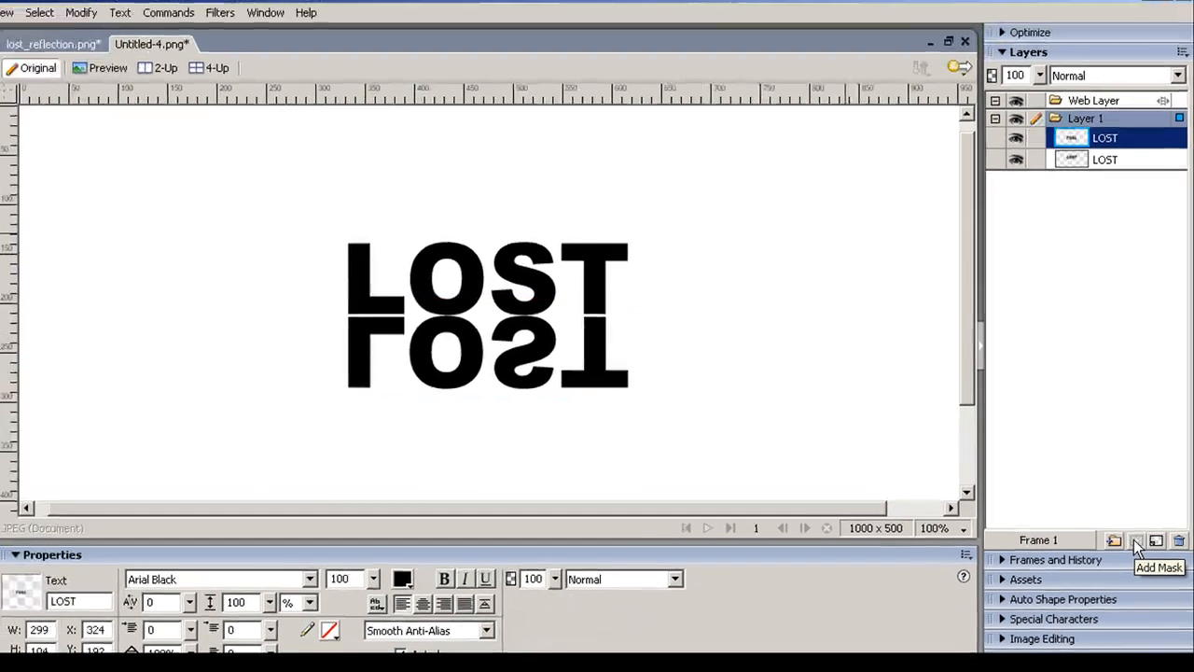
Add a mask to the flipped LOST copy and choose the Gradient tool with a Linear fill.
click(1134, 541)
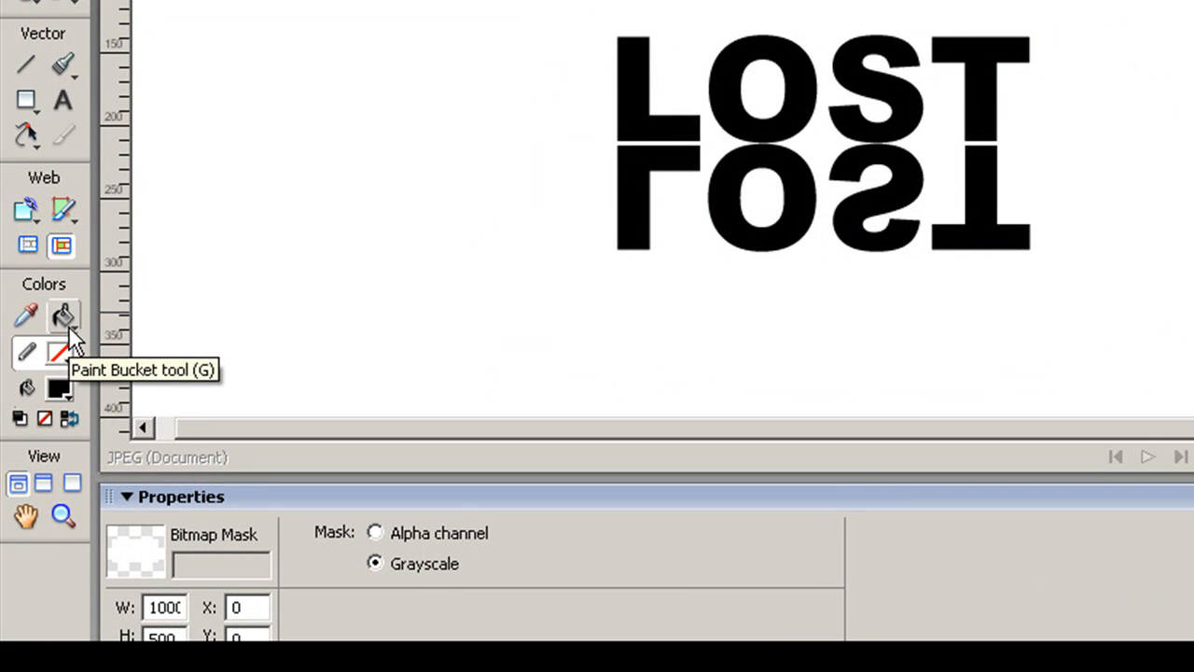
click(68, 325)
click(160, 377)
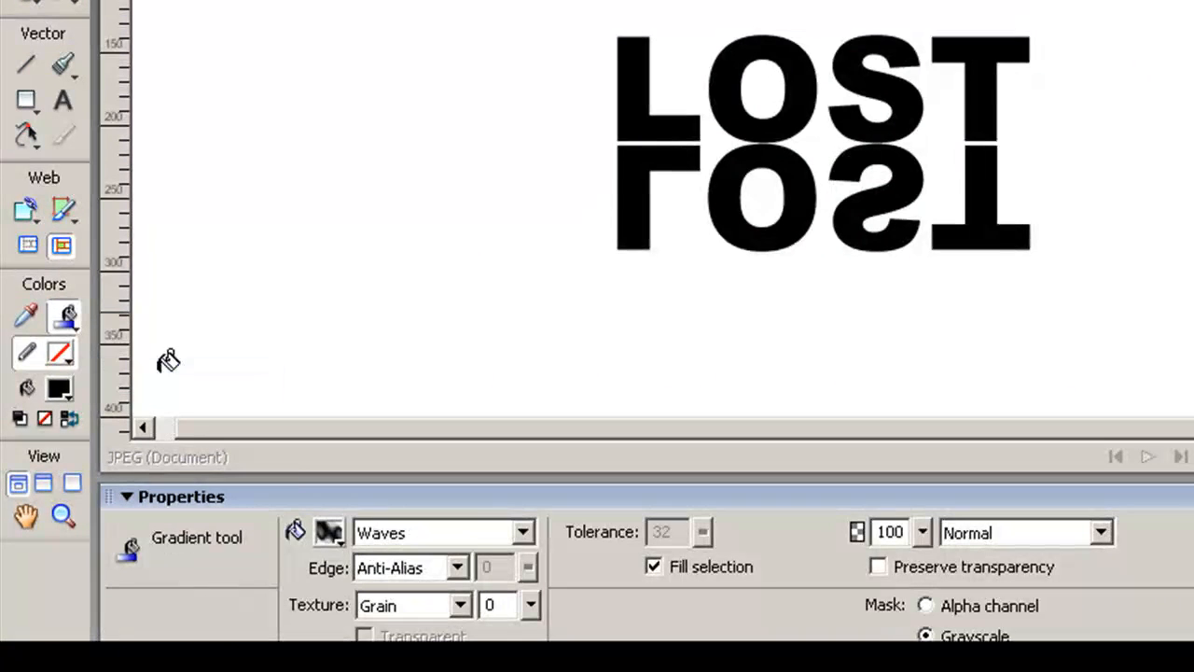
click(523, 534)
click(416, 243)
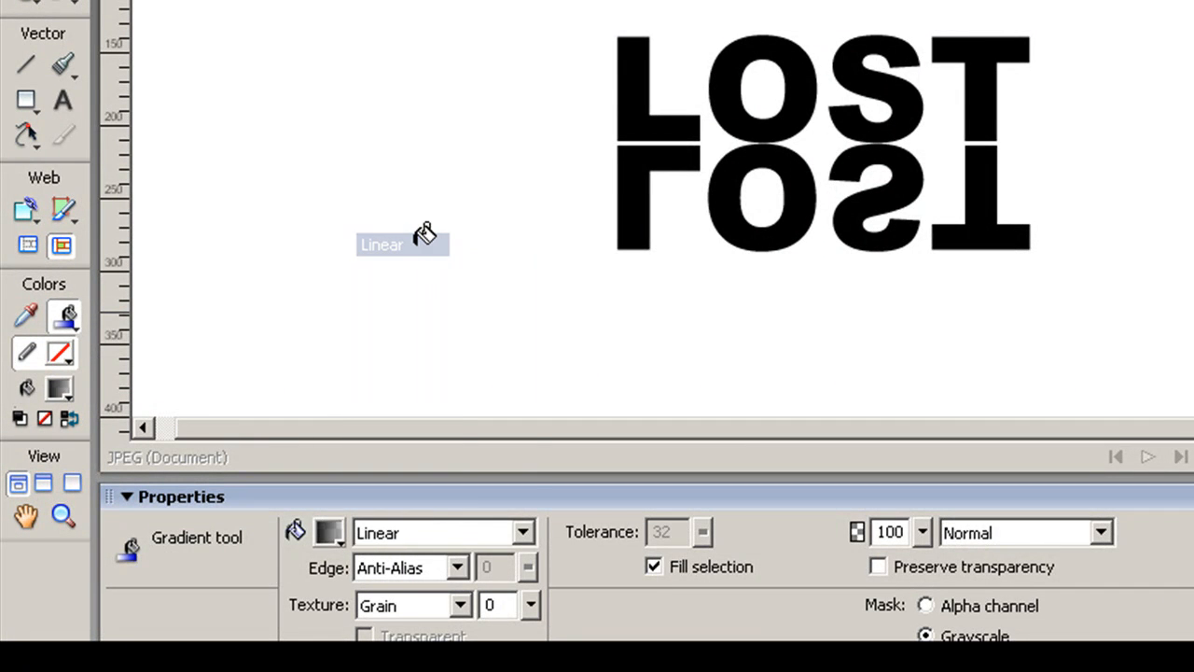
Draw a linear gradient vertically on the mask so the mirrored text fades out from top to bottom.
click(331, 530)
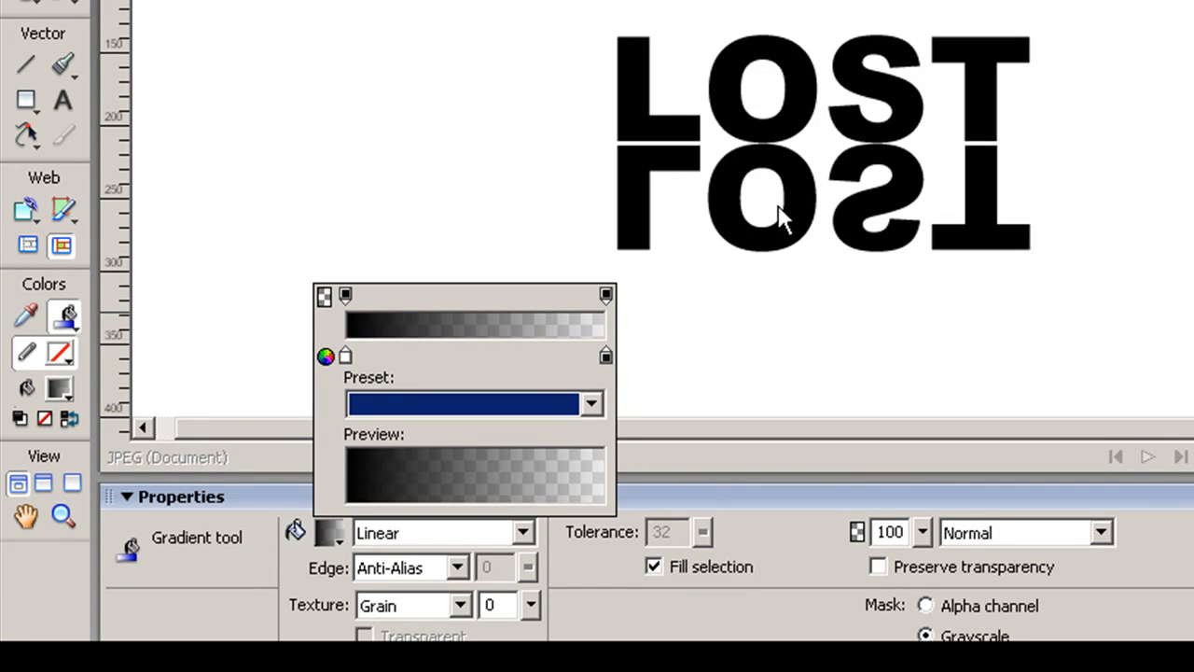
click(795, 254)
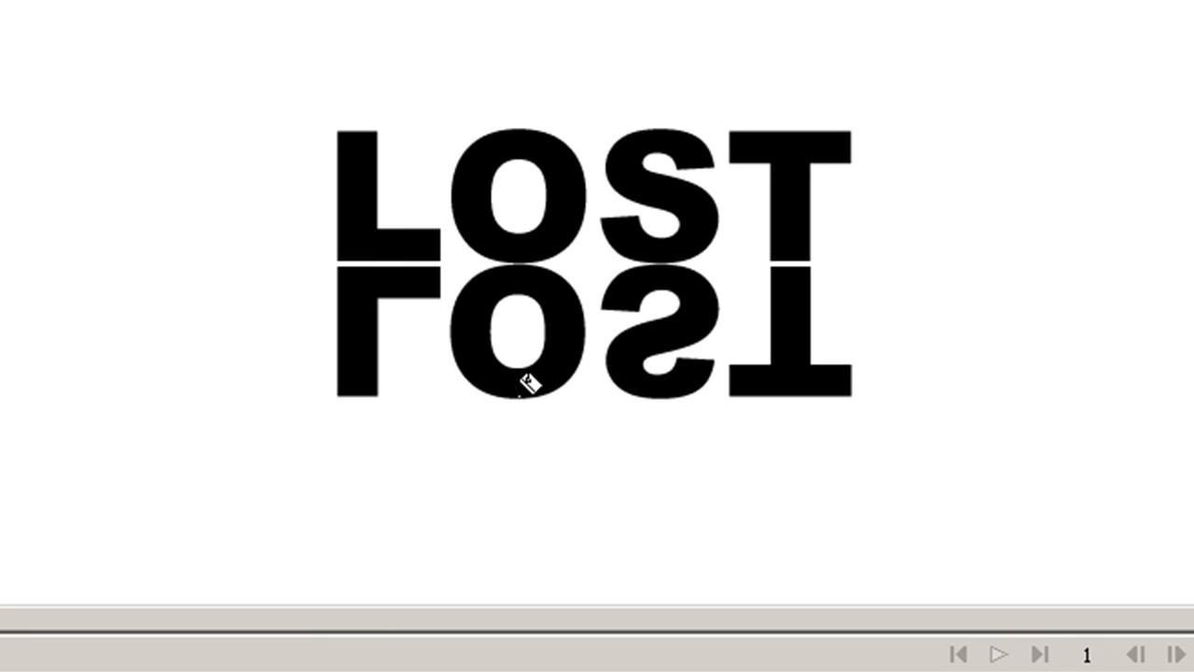
click(530, 383)
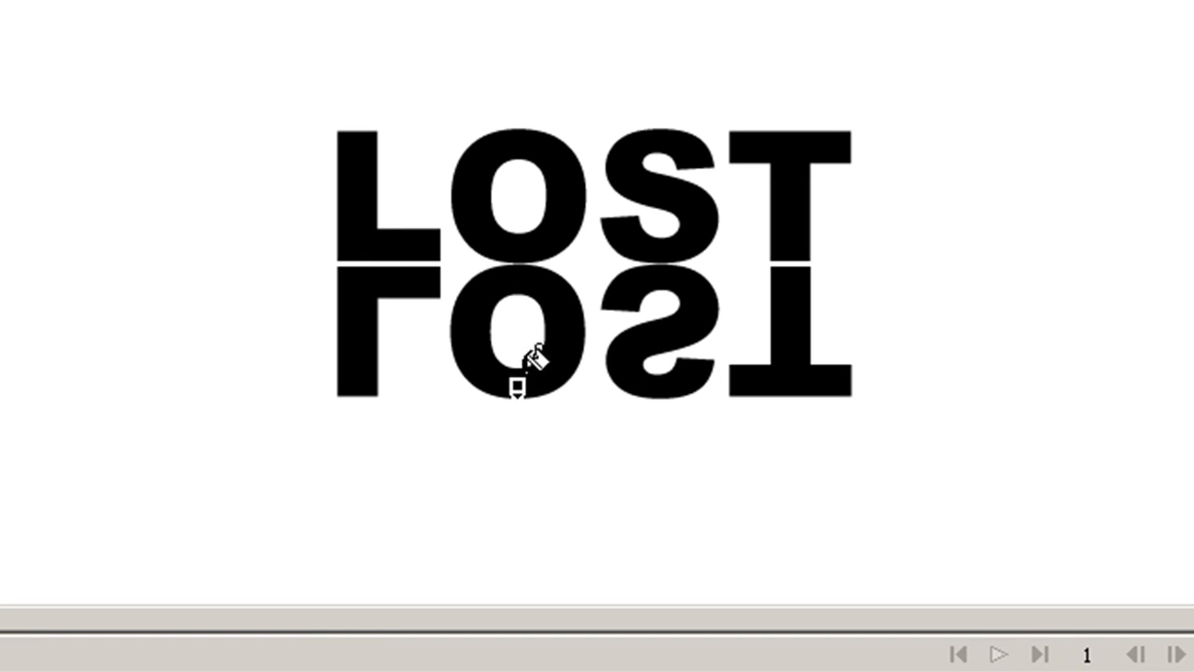
drag(532, 270, 523, 341)
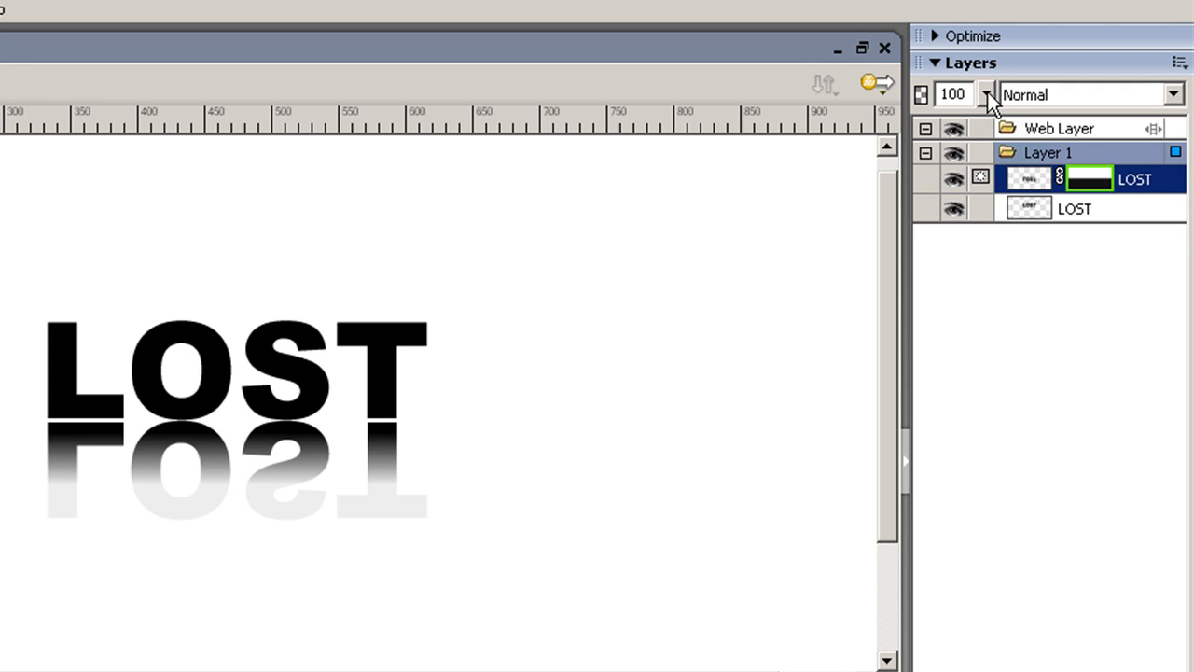
Lower the opacity of the masked LOST reflection until the mirrored letters are a faint grey.
drag(987, 92, 989, 127)
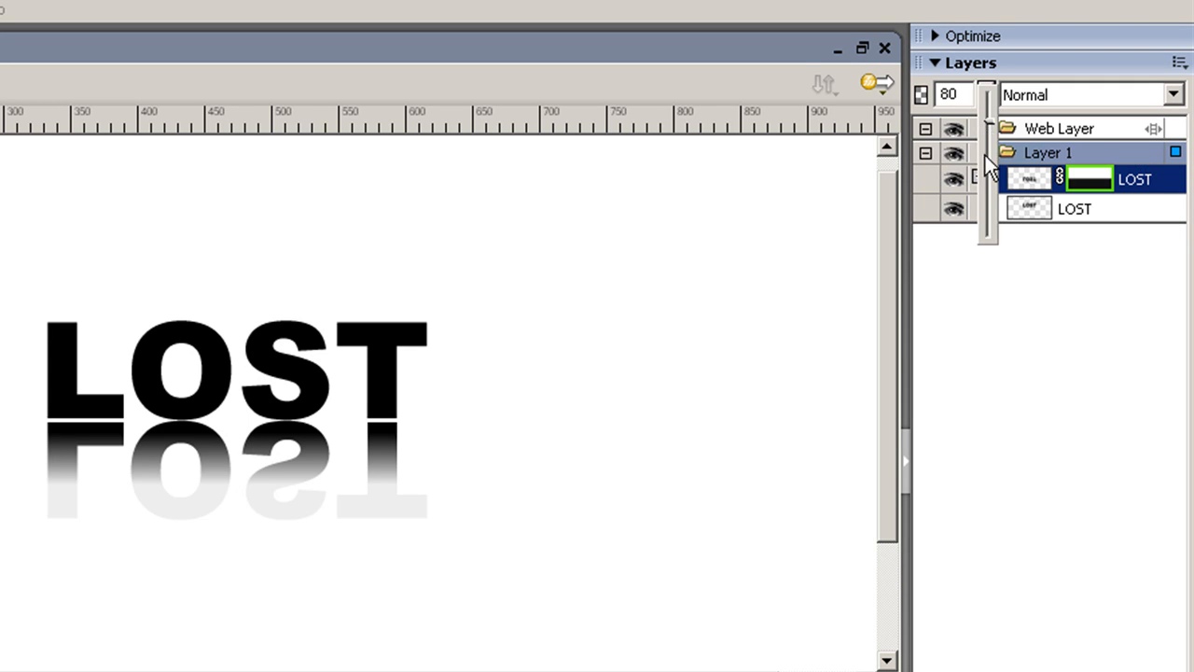
drag(985, 171, 985, 173)
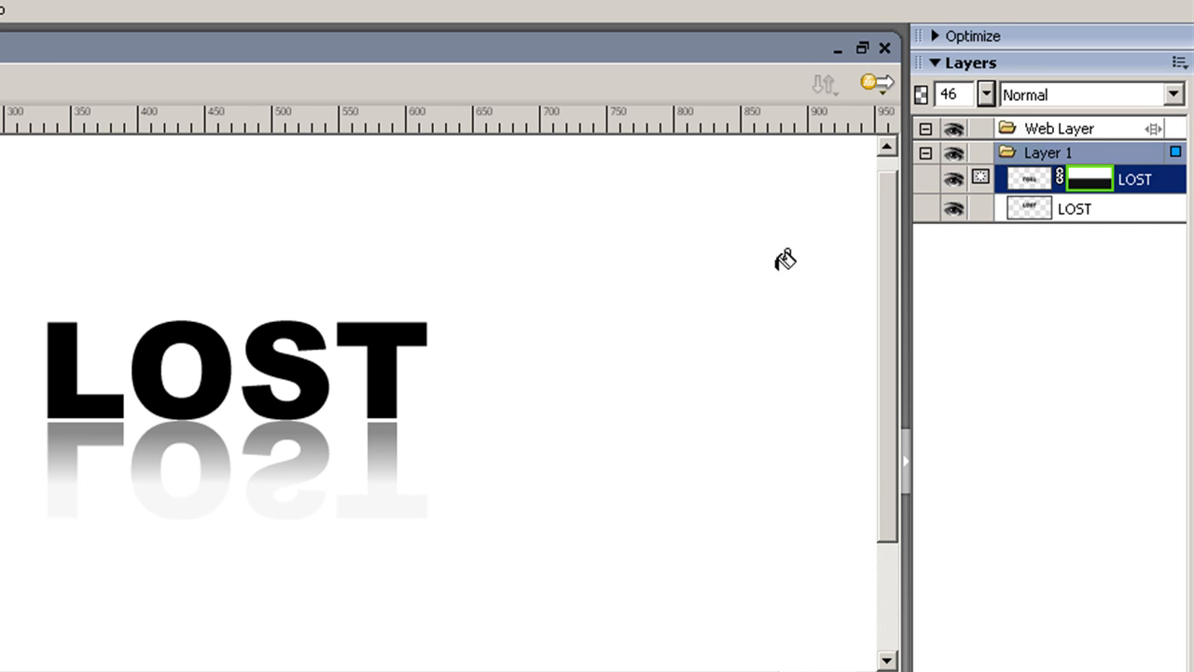
drag(985, 105, 987, 136)
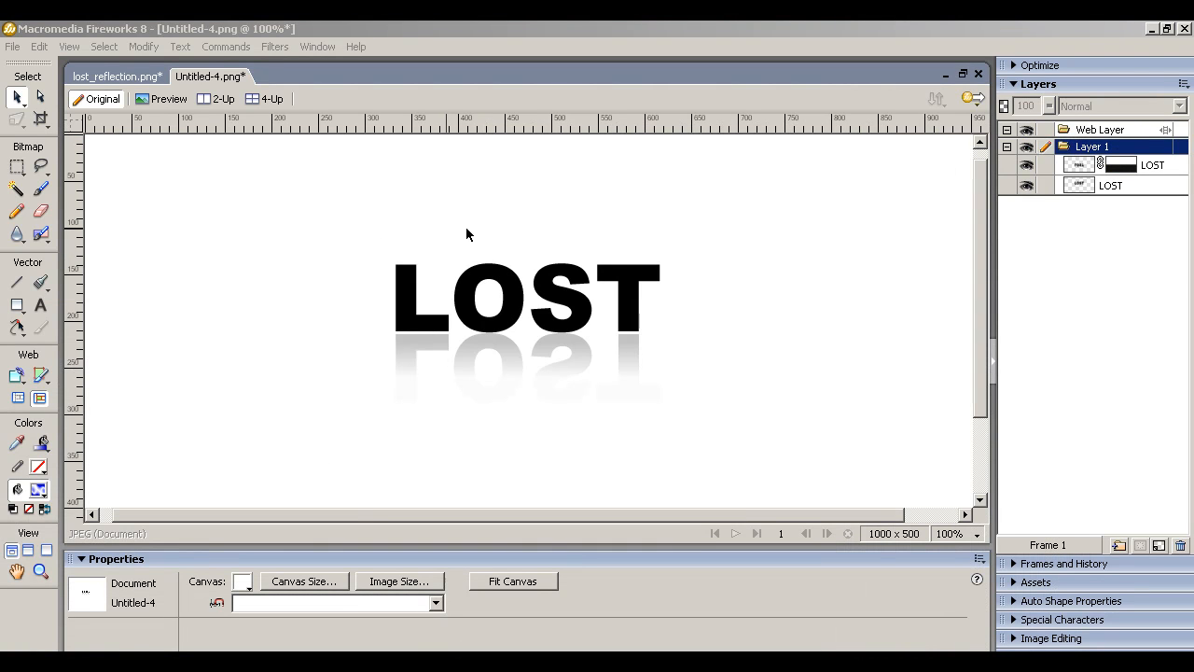
Look at the finished example in lost_reflection.png for comparison and return to the new document.
click(581, 269)
click(247, 266)
click(651, 385)
click(311, 331)
click(110, 76)
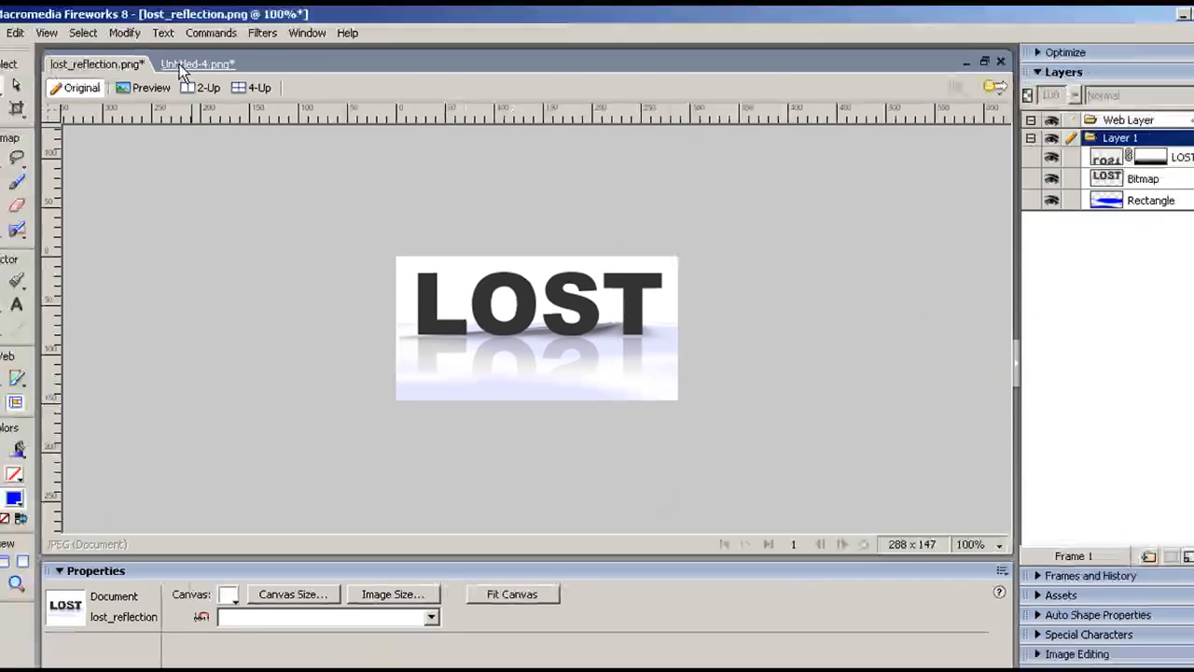
click(191, 80)
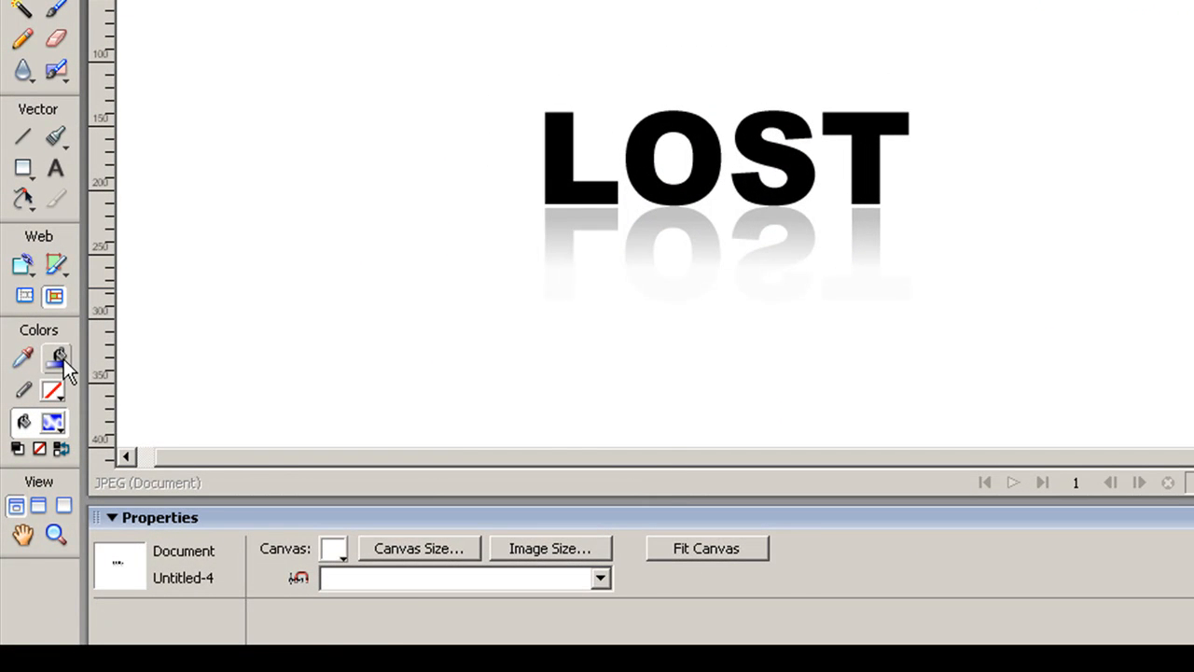
Set the fill to Solid blue and draw a wide rectangle over the mirrored LOST text, starting at about X 252, Y 197.
click(59, 359)
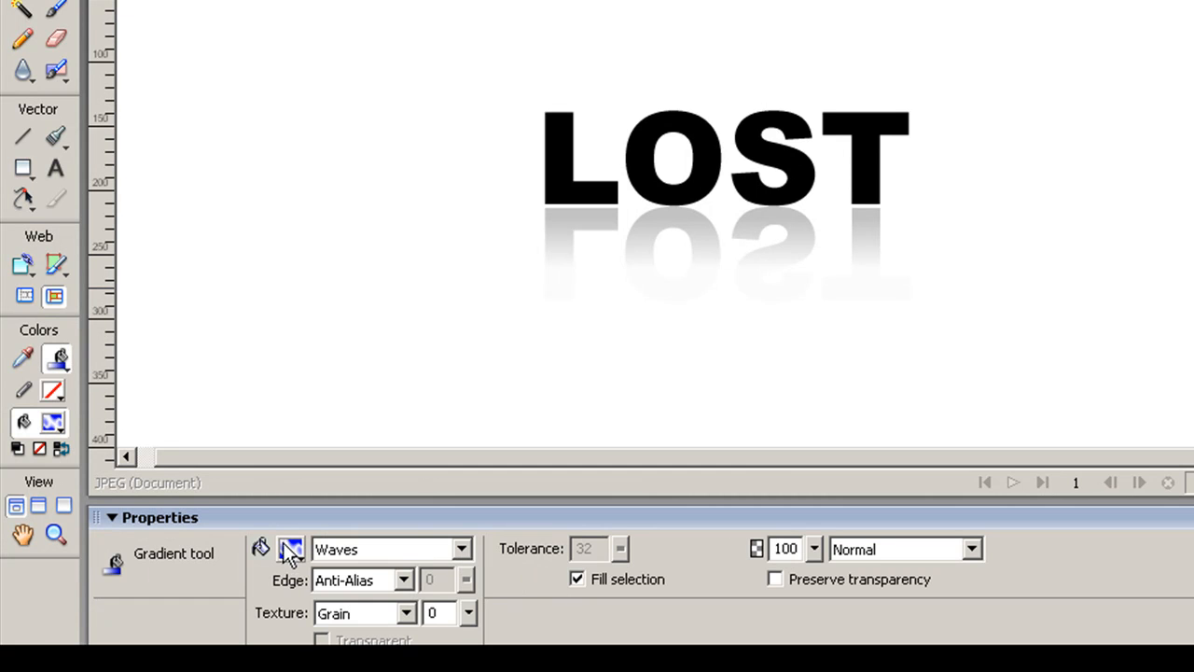
click(59, 370)
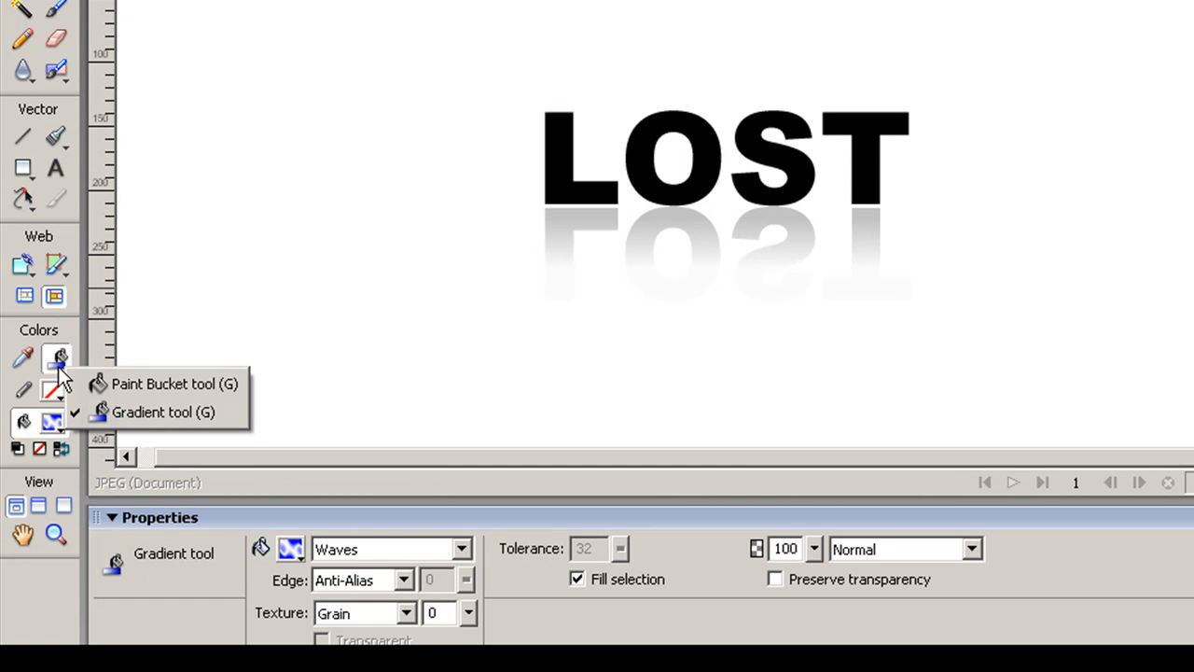
click(116, 382)
click(463, 548)
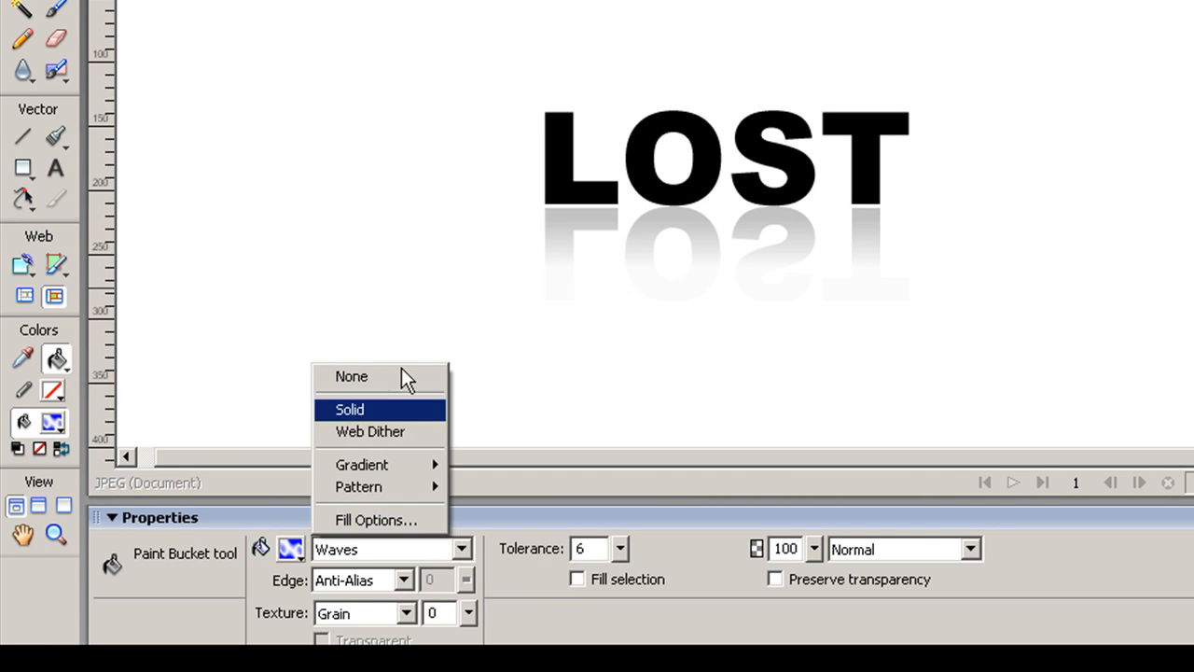
click(390, 407)
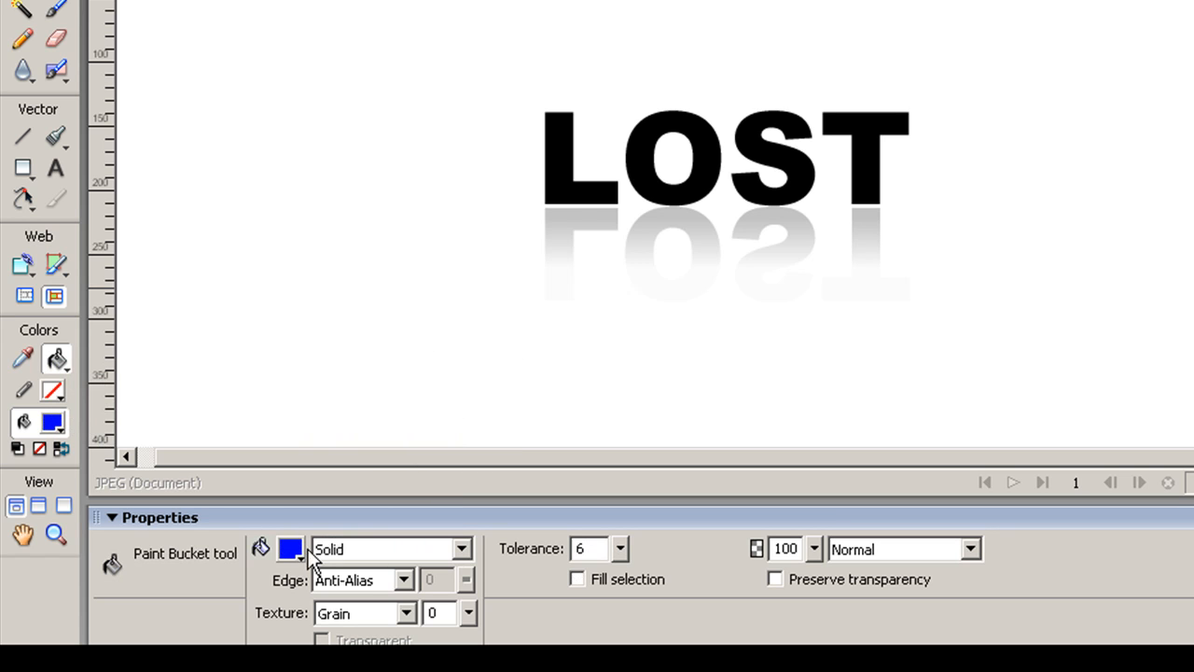
click(23, 168)
drag(442, 186, 1039, 359)
drag(1020, 351, 1008, 350)
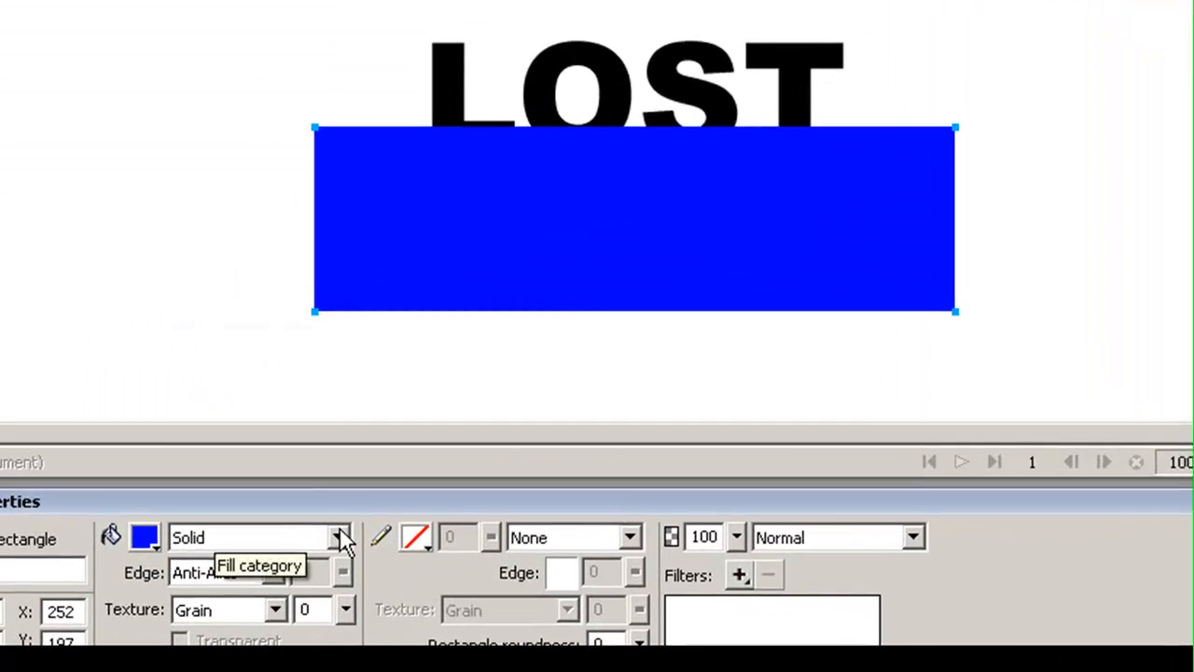
Fill the blue rectangle with a Waves gradient and adjust its end handle so the waves run flatter across the shape.
click(282, 557)
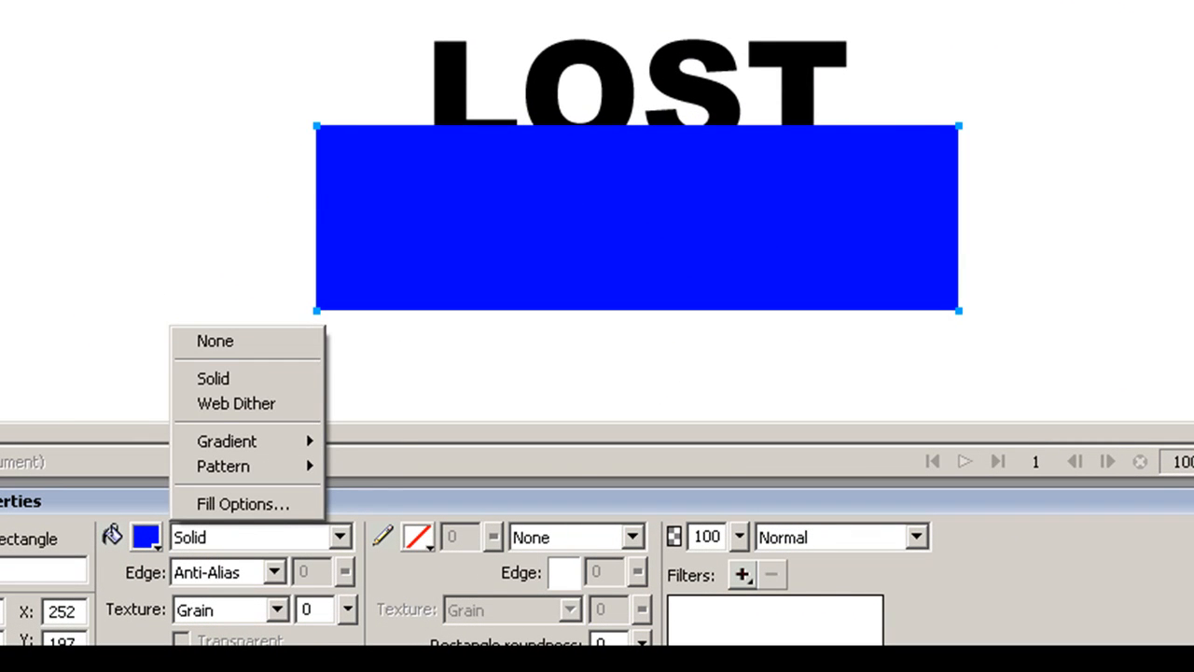
key(Escape)
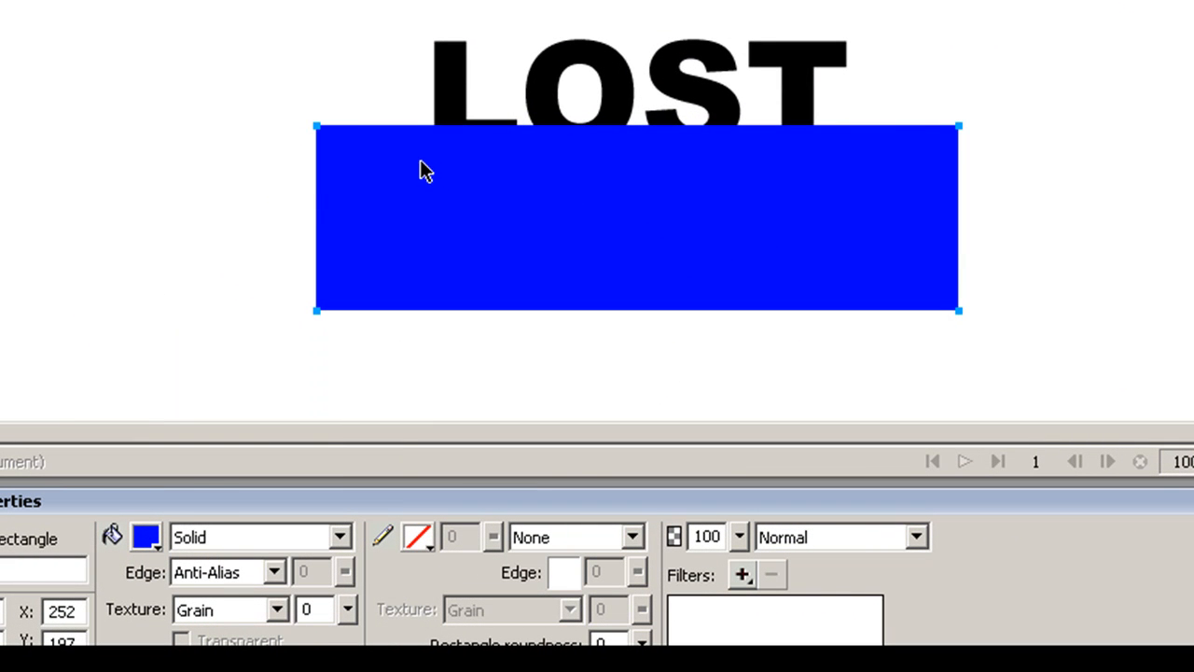
click(341, 537)
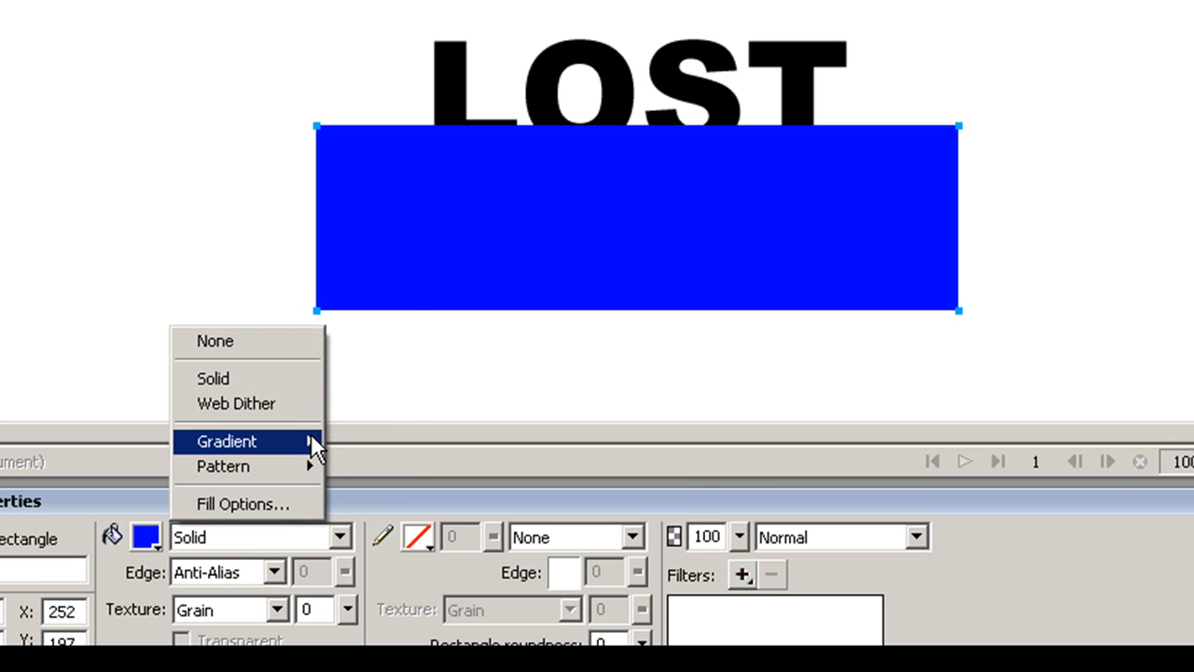
mouse_move(300, 454)
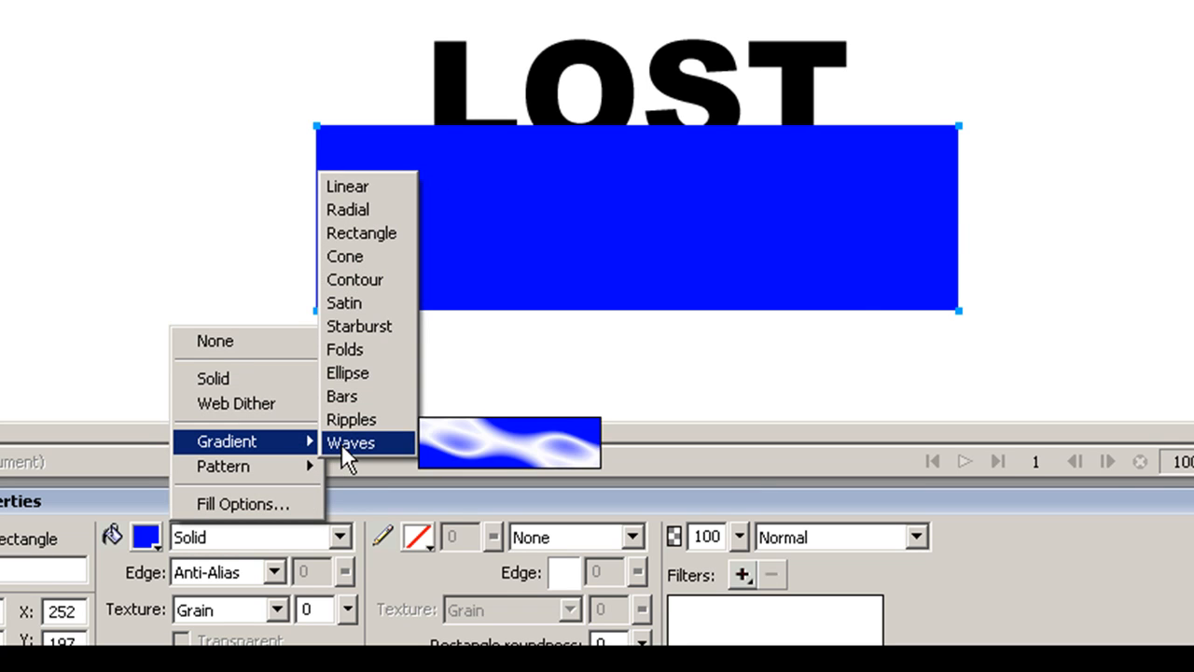
click(342, 443)
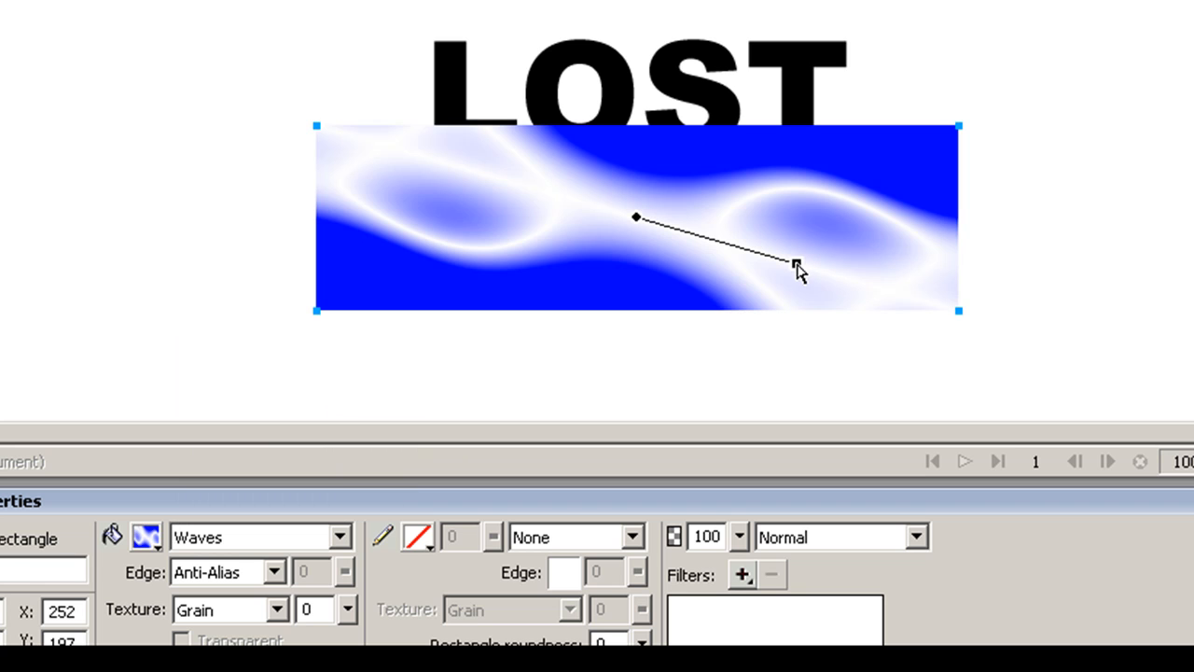
drag(796, 264, 835, 237)
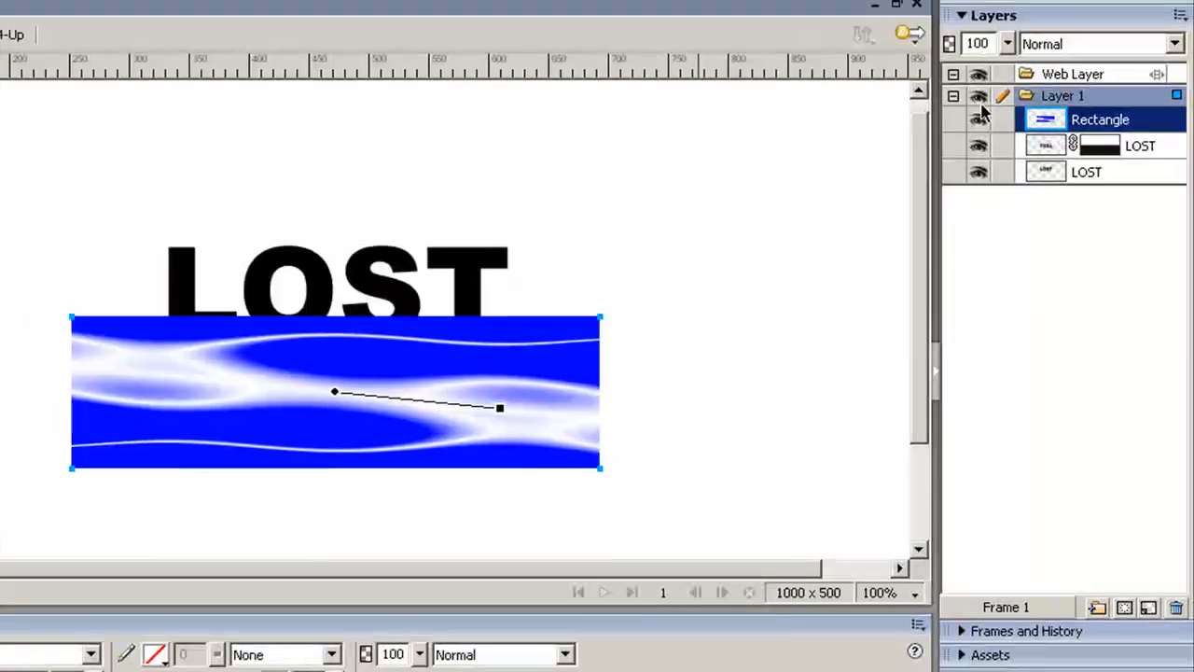
Lower the wave rectangle's opacity to 21 and place it beneath both LOST objects in the layer order.
click(1008, 44)
drag(1001, 137, 999, 142)
drag(1143, 128, 1128, 180)
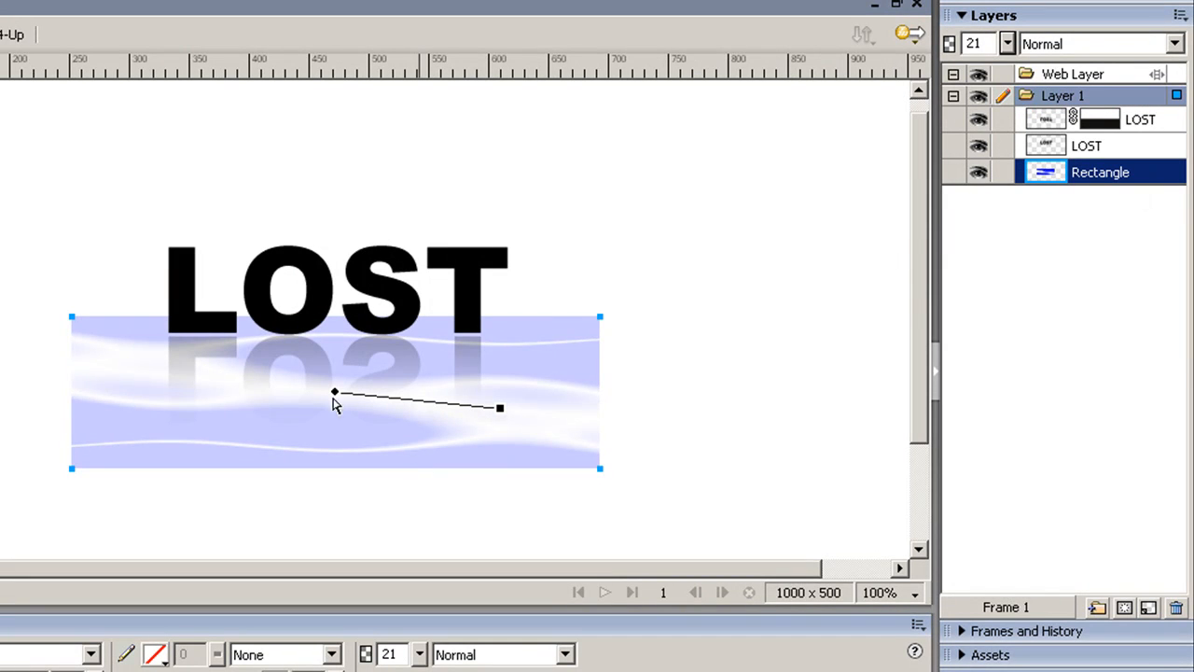
Apply the Alien Skin Eye Candy 5: Impact Perspective Shadow filter to the upright LOST text, accepting its conversion to a bitmap.
key(v)
key(ctrl+d)
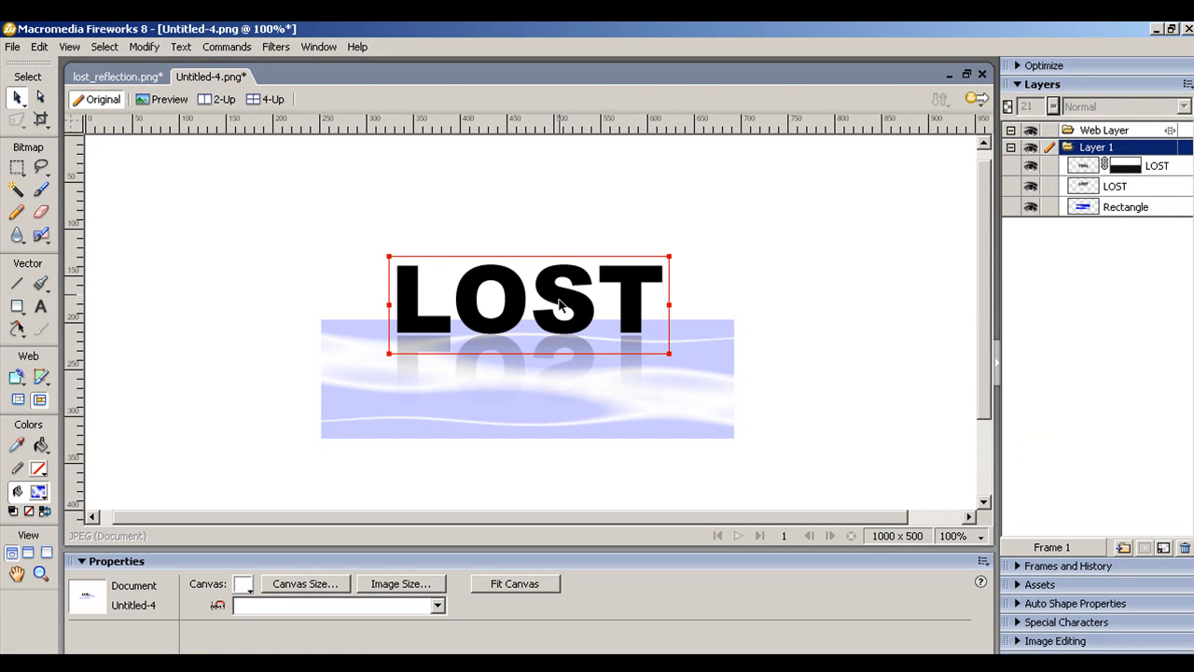
click(560, 305)
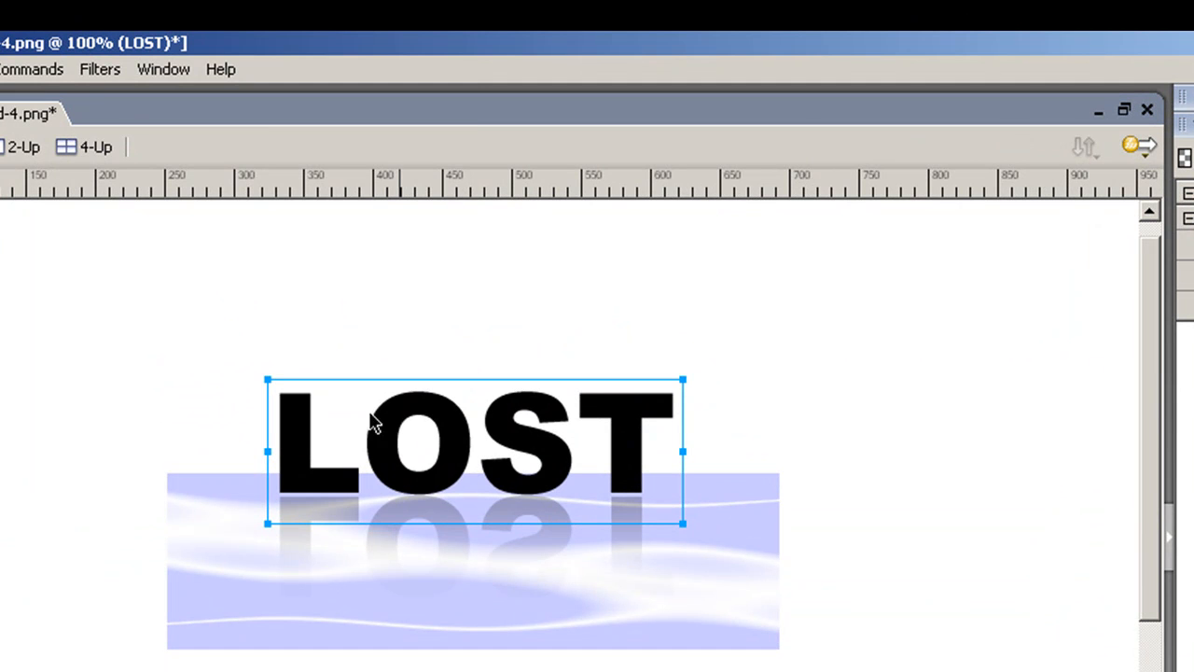
click(98, 69)
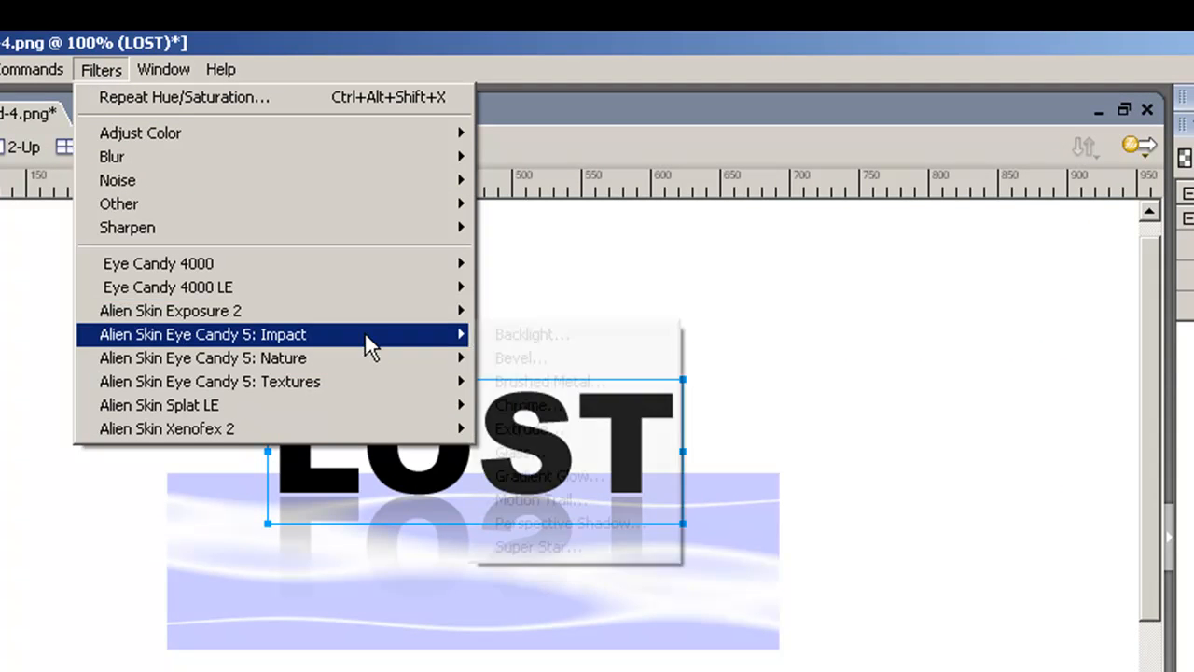
mouse_move(358, 366)
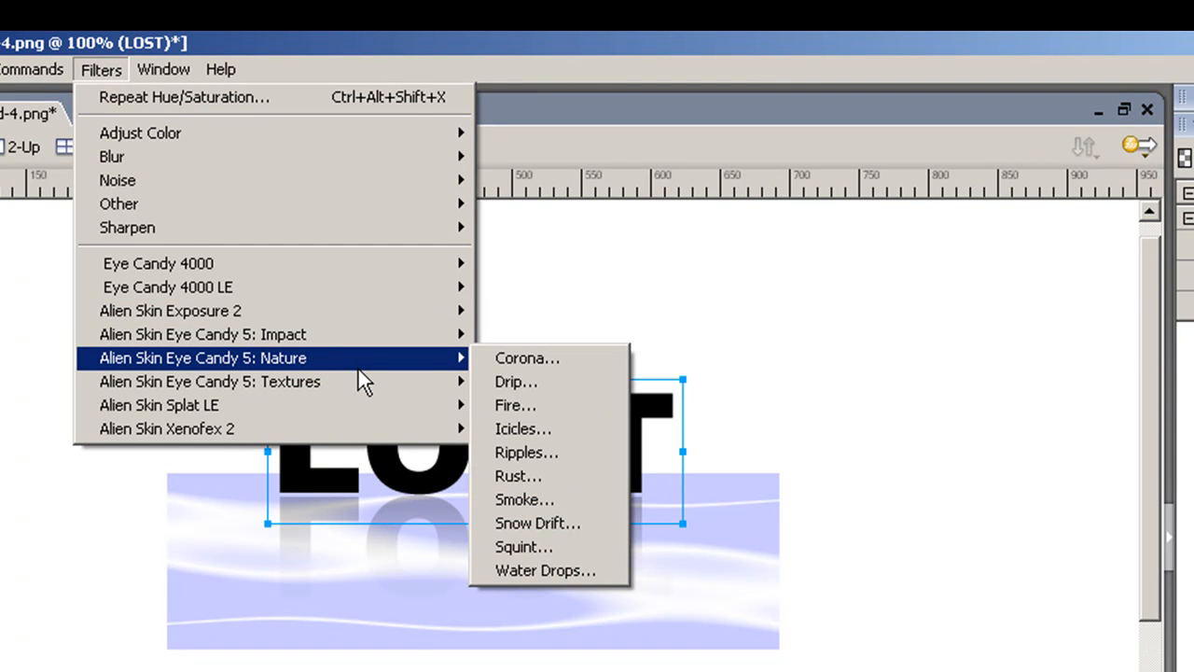
mouse_move(342, 385)
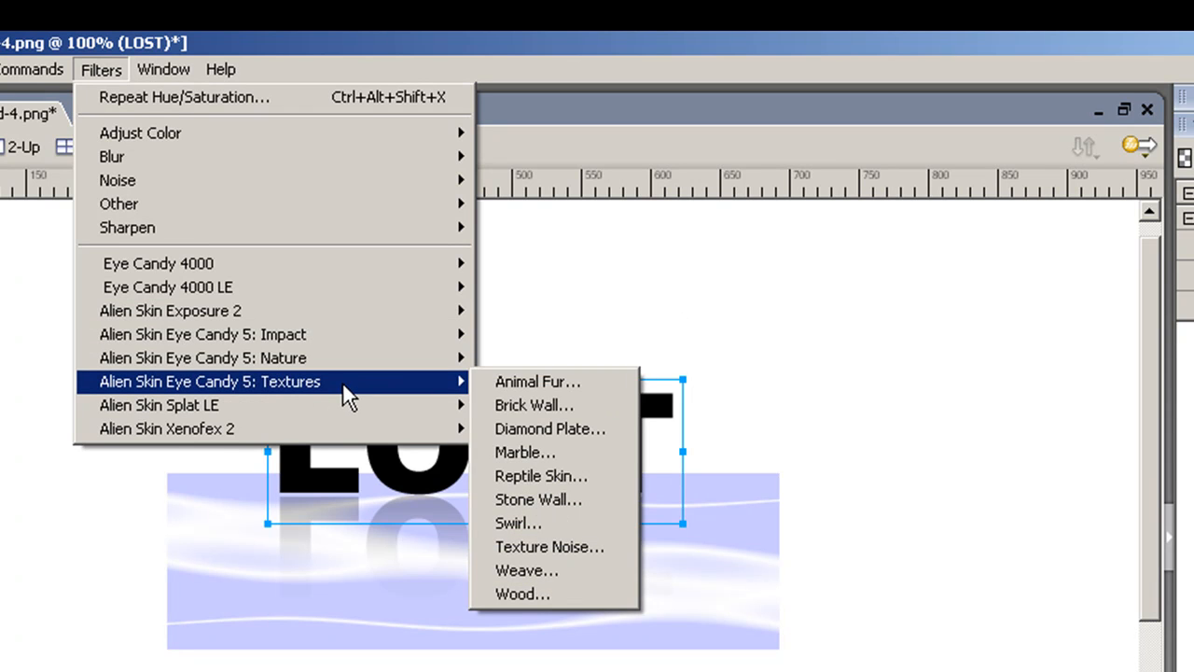
mouse_move(353, 334)
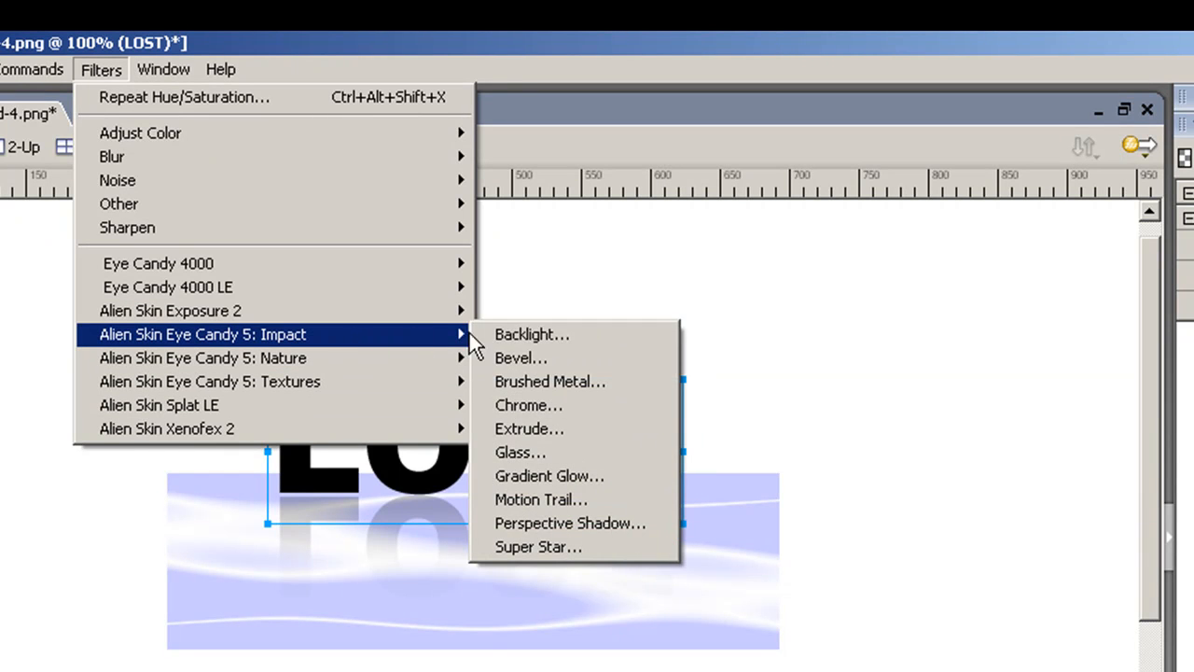
click(533, 522)
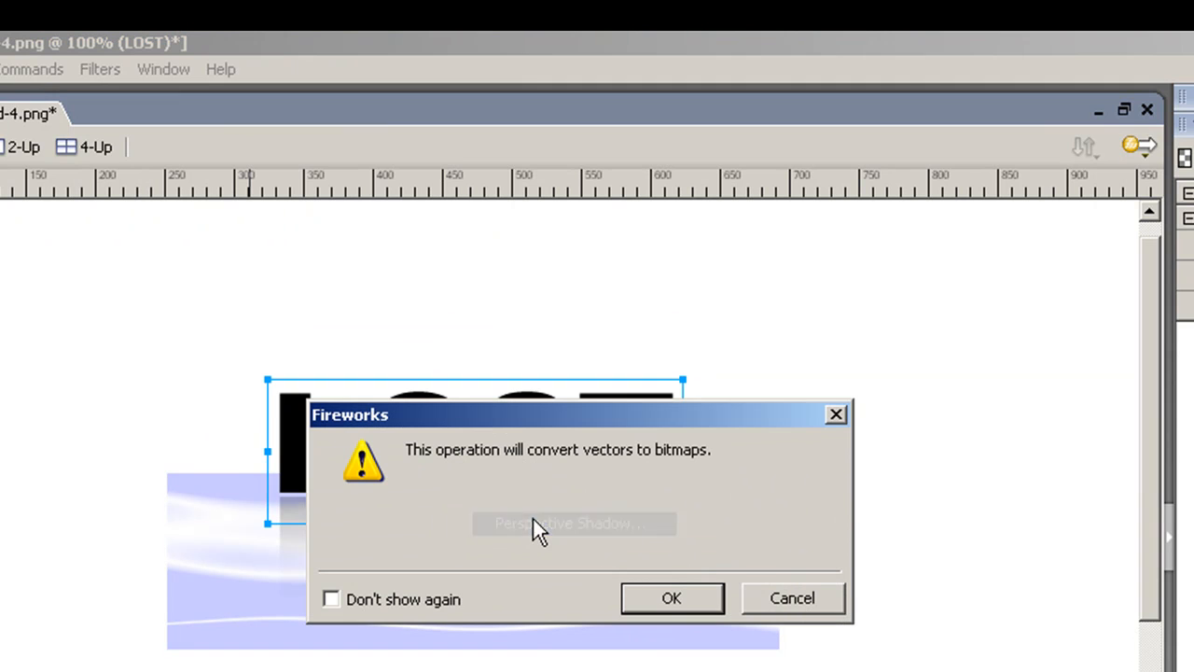
click(672, 599)
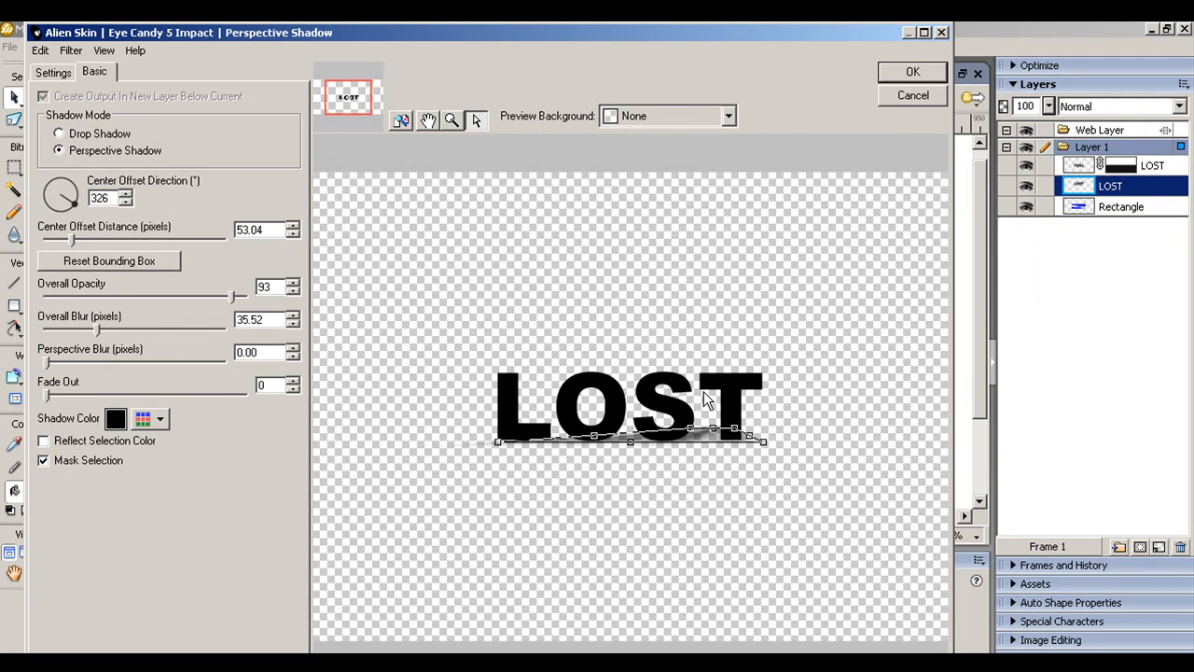
click(887, 73)
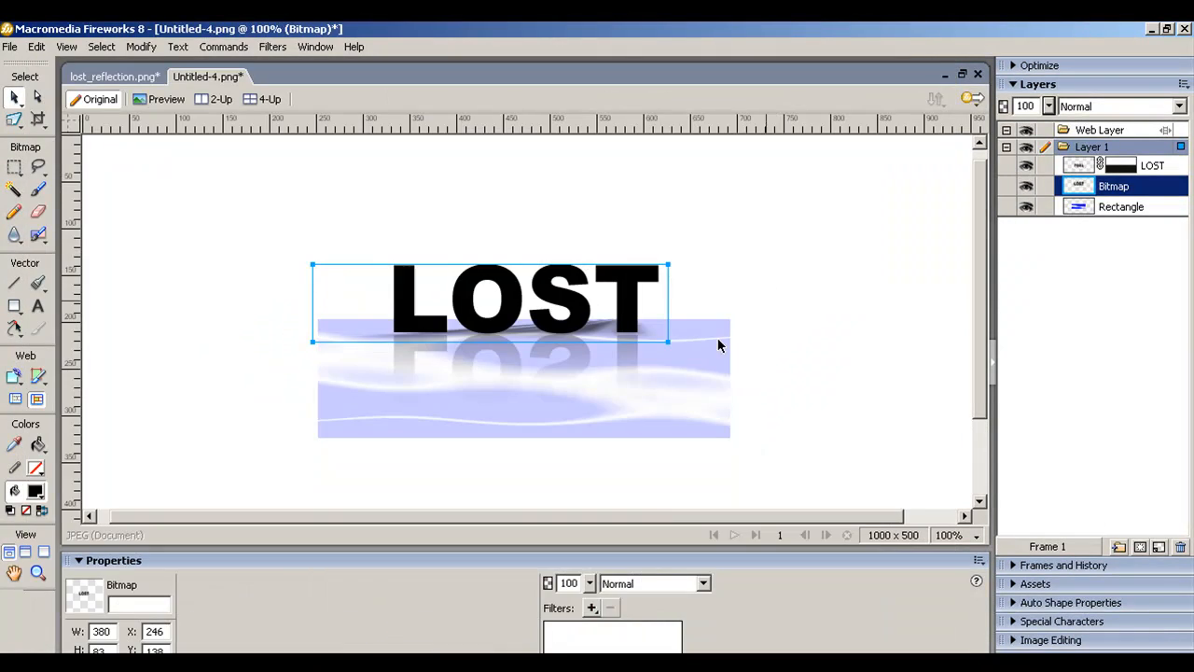
Flatten the wave rectangle, the shadowed LOST bitmap and the masked reflection into one bitmap.
click(421, 182)
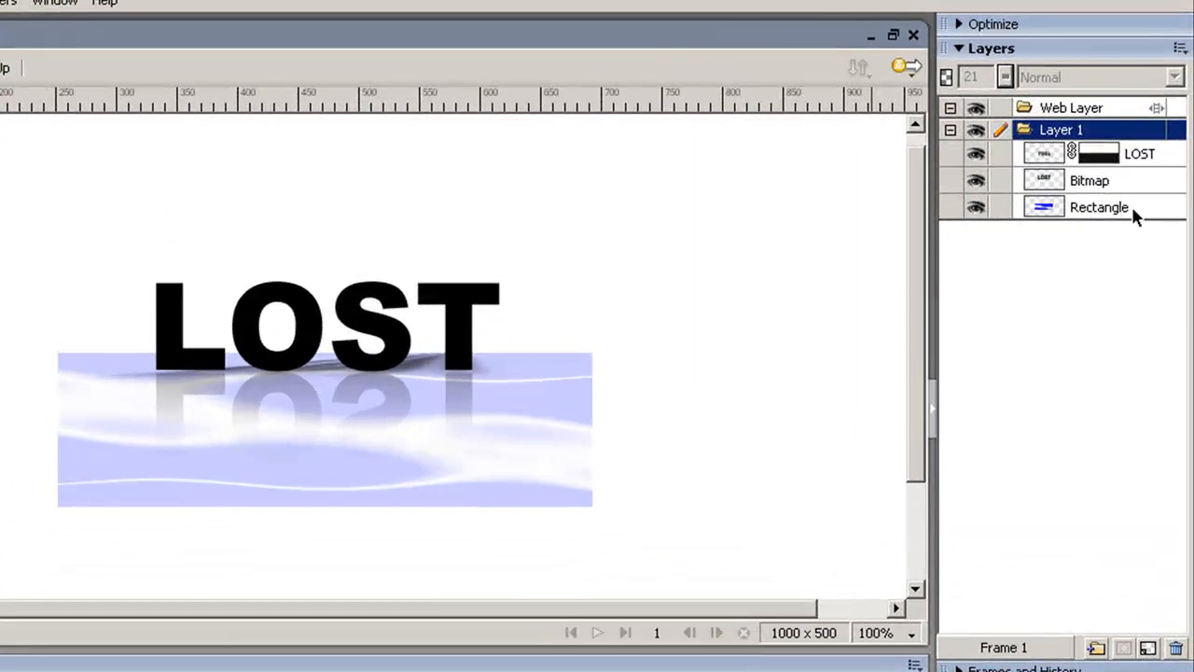
click(1159, 214)
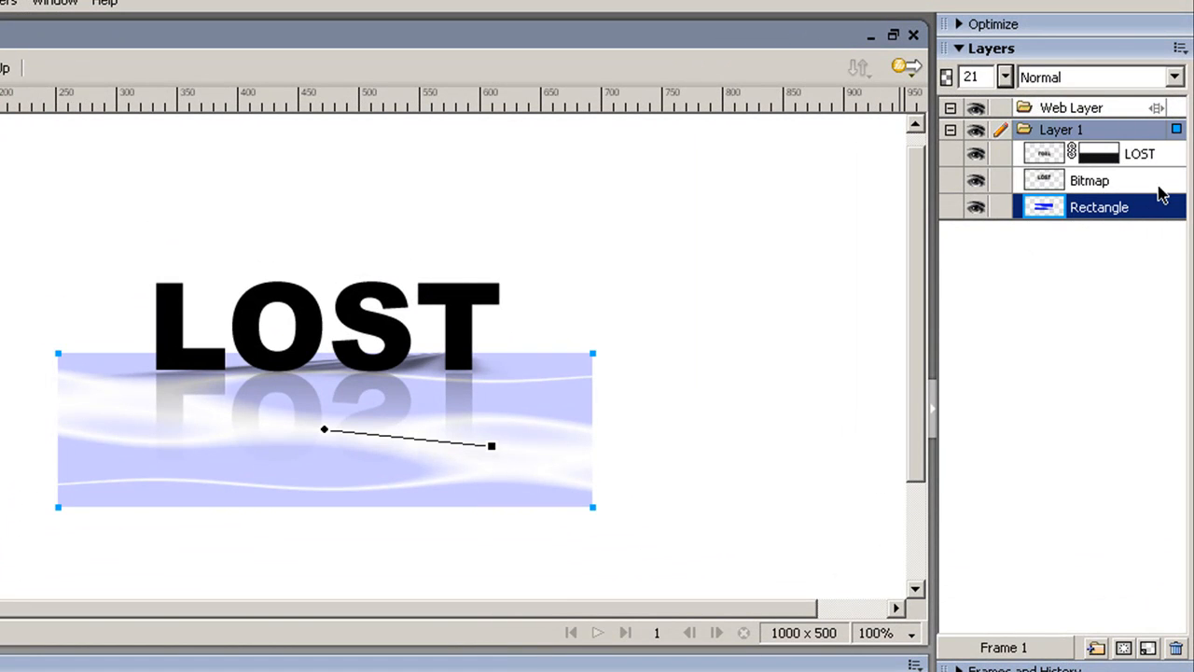
shift+click(1163, 182)
shift+click(1165, 157)
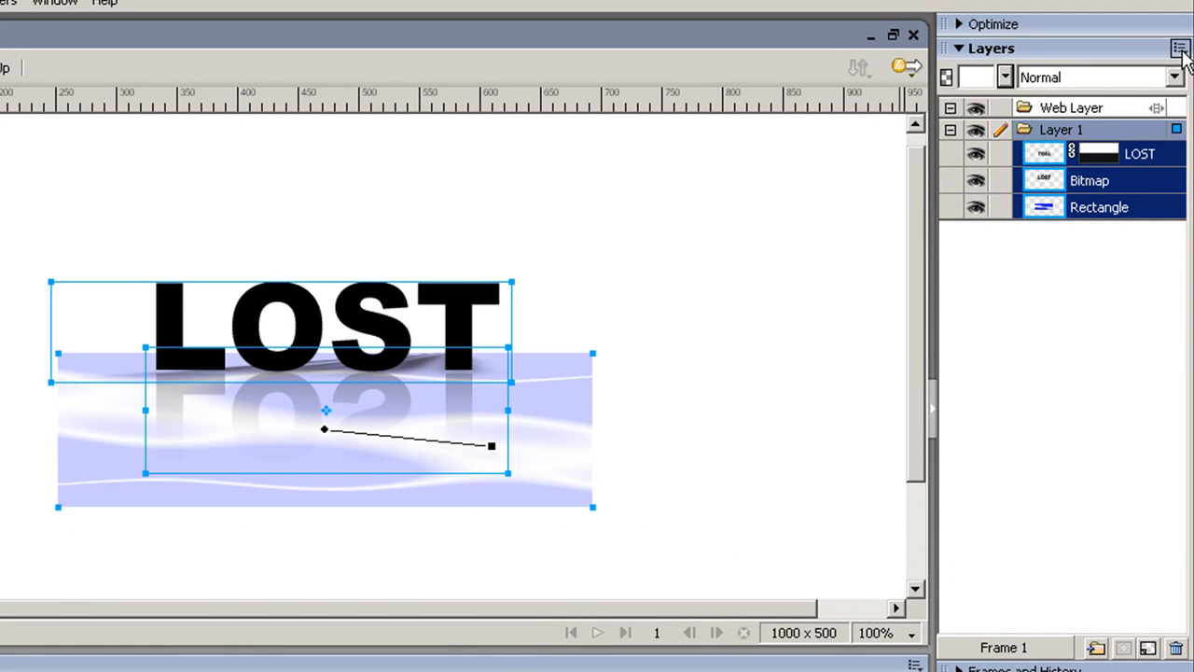
click(1180, 48)
click(1092, 209)
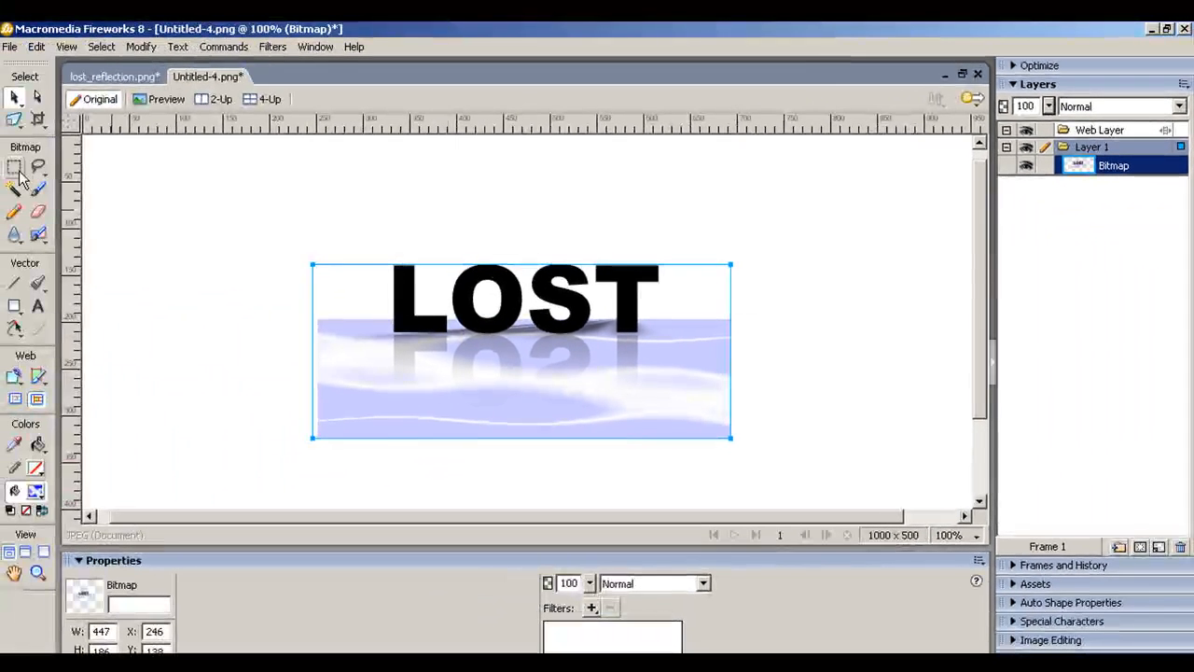
Marquee an area of about 303 by 151 pixels around LOST and its reflection, and crop the document to it.
key(m)
drag(383, 253, 669, 393)
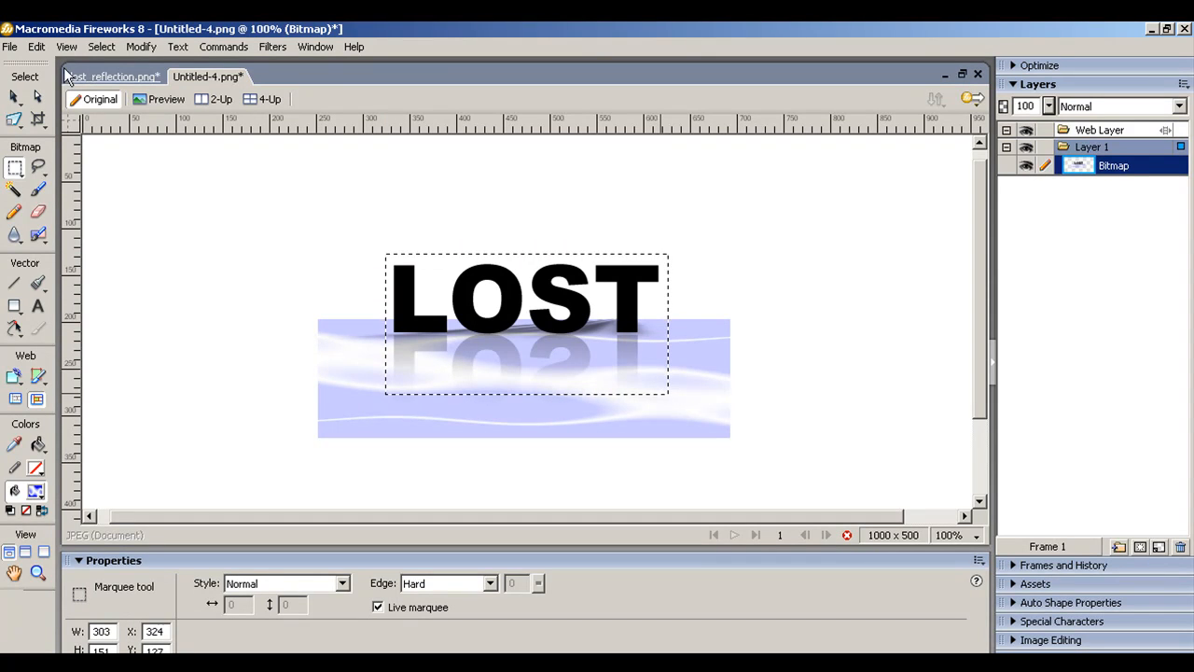
click(36, 47)
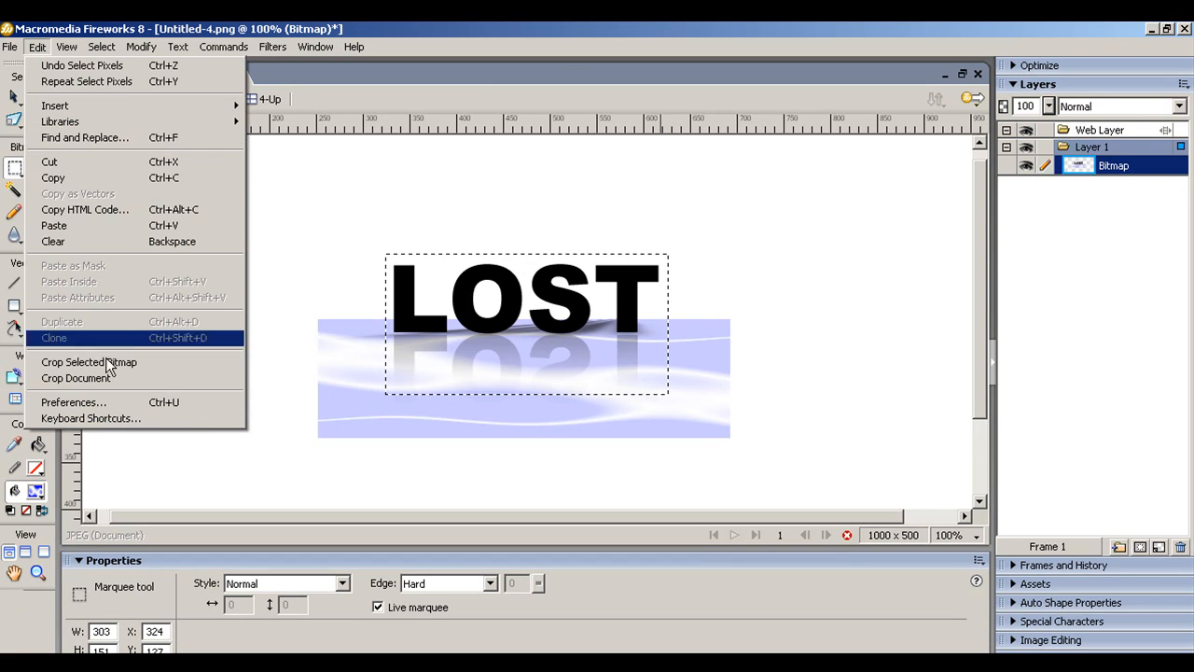
click(122, 381)
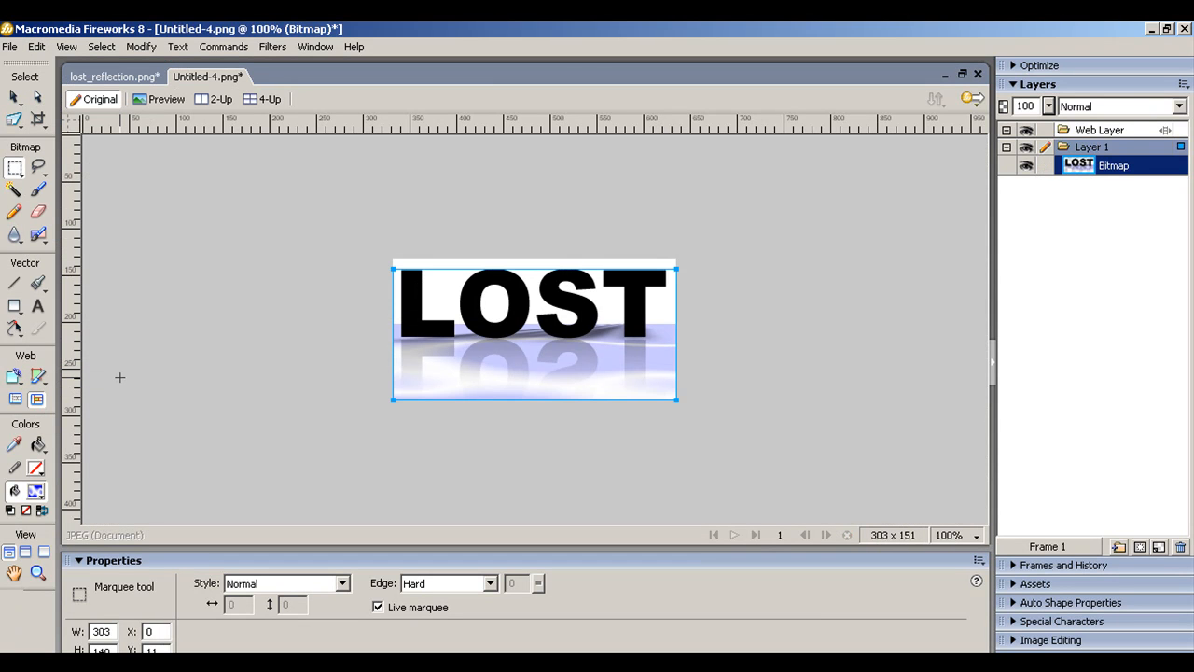